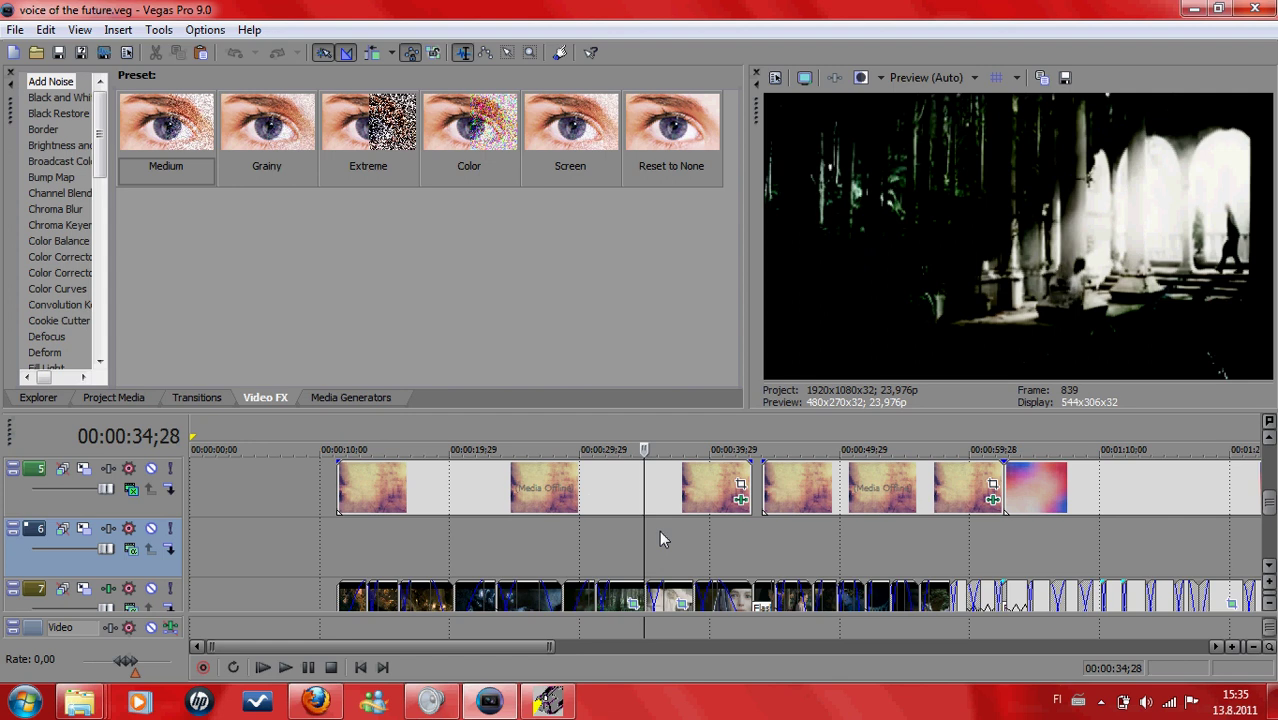
Step: Preview the footage at several timeline points up to 00:01:58;13, and mute track 5 to see it without the texture overlay
{"action": "left_click", "coordinate": [1069, 538]}
{"action": "scroll", "coordinate": [1015, 548], "scroll_direction": "down", "scroll_amount": 2}
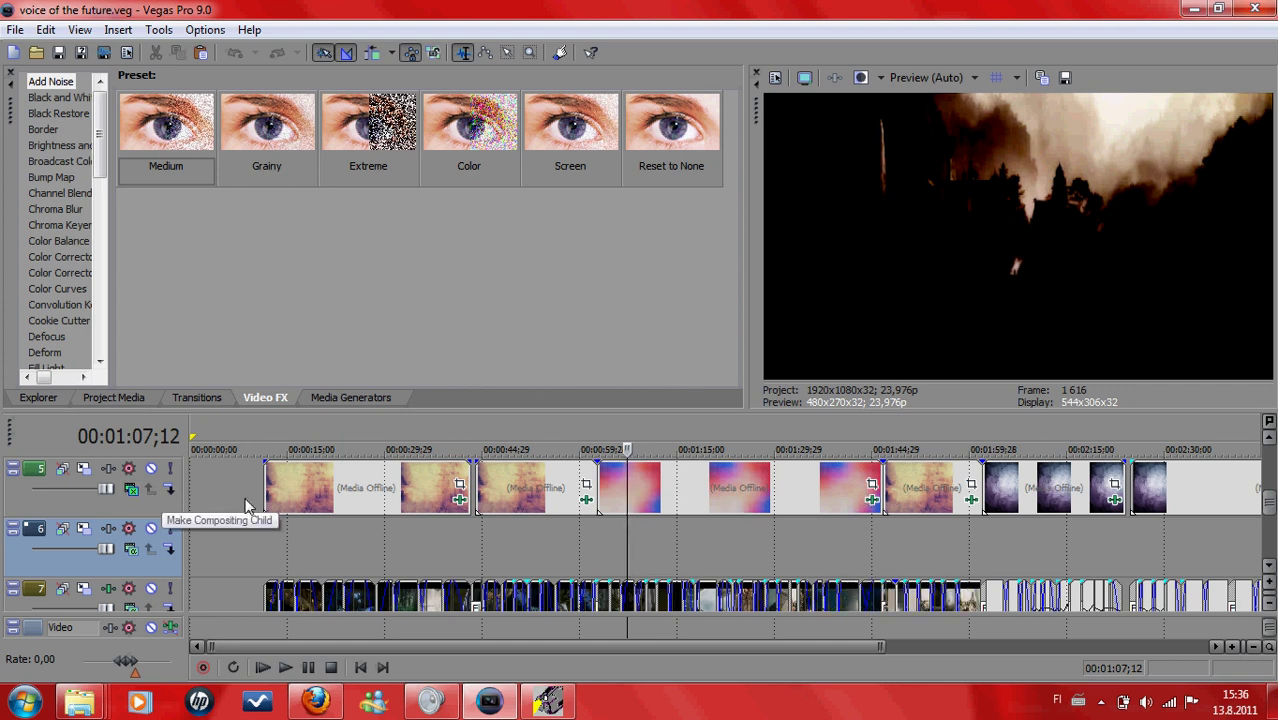
{"action": "left_click", "coordinate": [957, 540]}
{"action": "scroll", "coordinate": [821, 543], "scroll_direction": "down", "scroll_amount": 2}
{"action": "scroll", "coordinate": [990, 490], "scroll_direction": "up", "scroll_amount": 2}
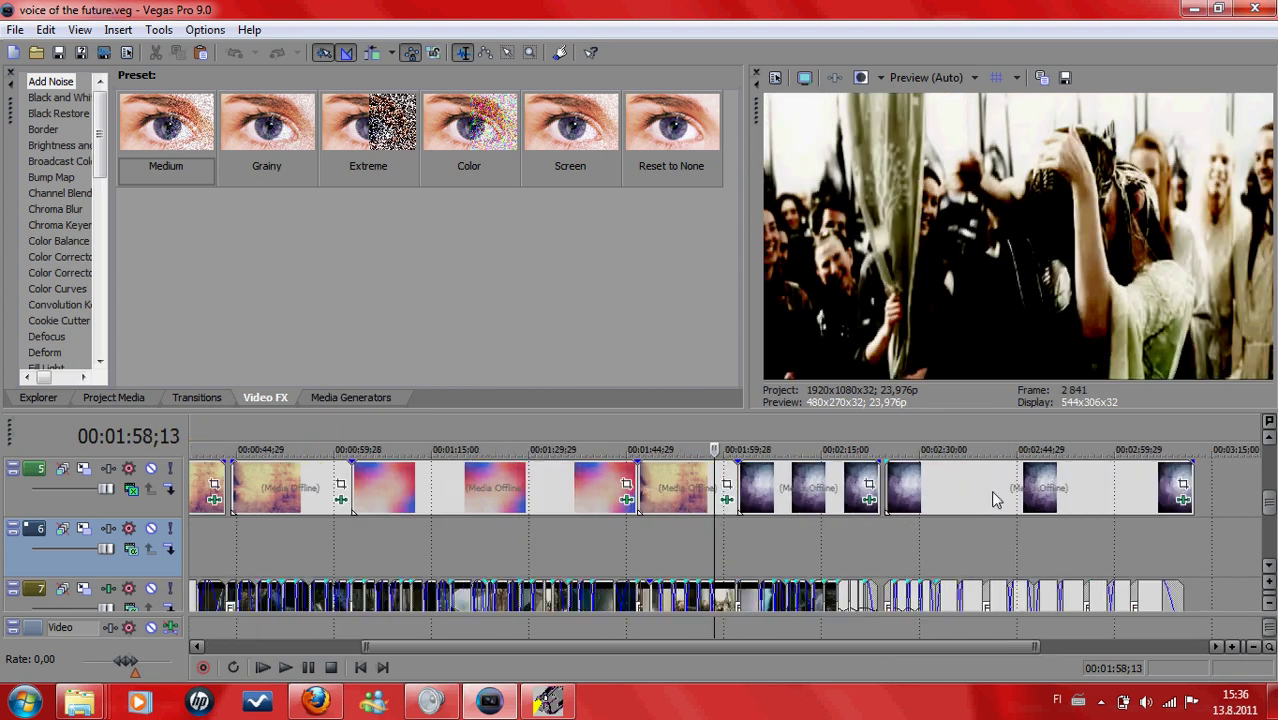
{"action": "left_click", "coordinate": [151, 468]}
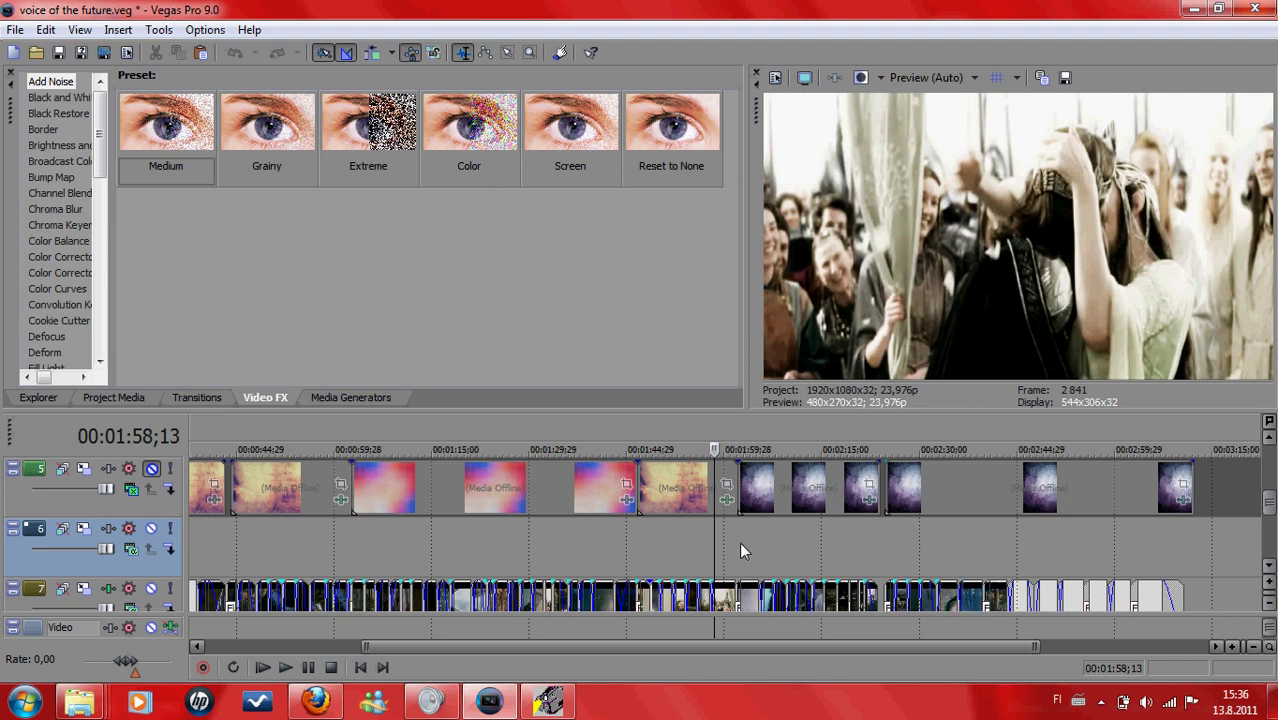
Step: Set track 5's compositing mode to Source Alpha and unmute the track
{"action": "left_click", "coordinate": [134, 494]}
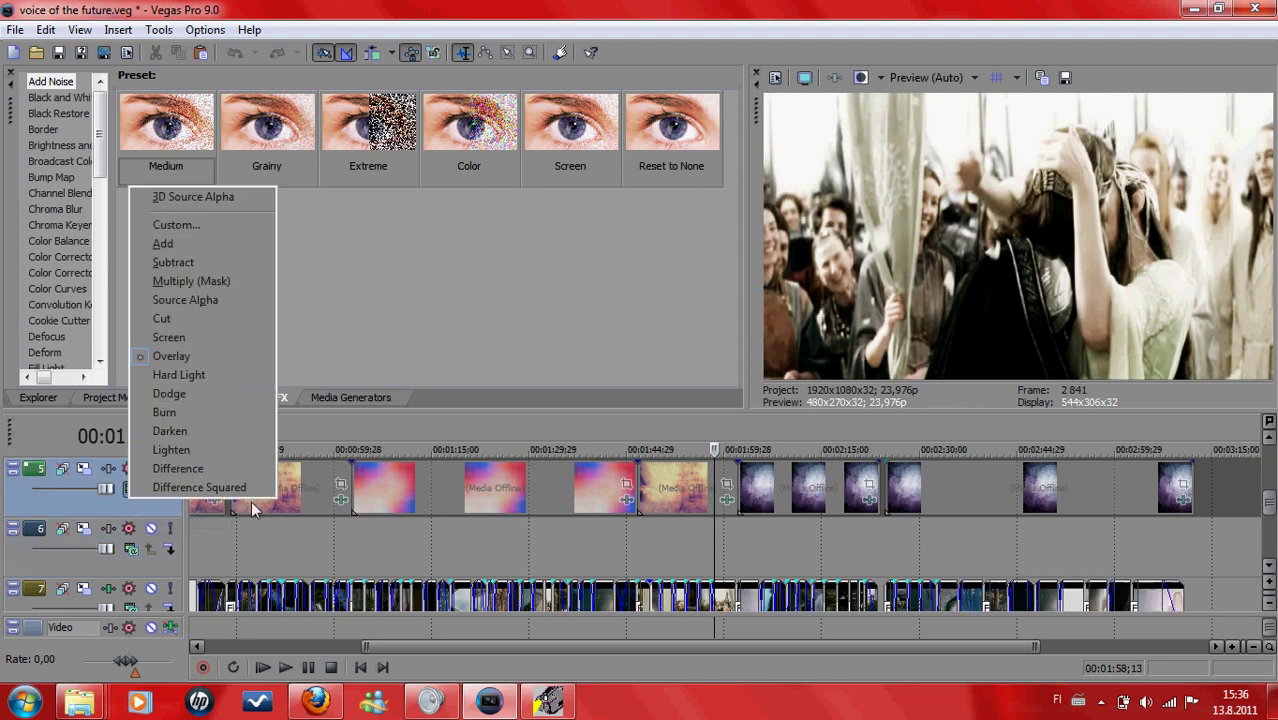
{"action": "left_click", "coordinate": [255, 556]}
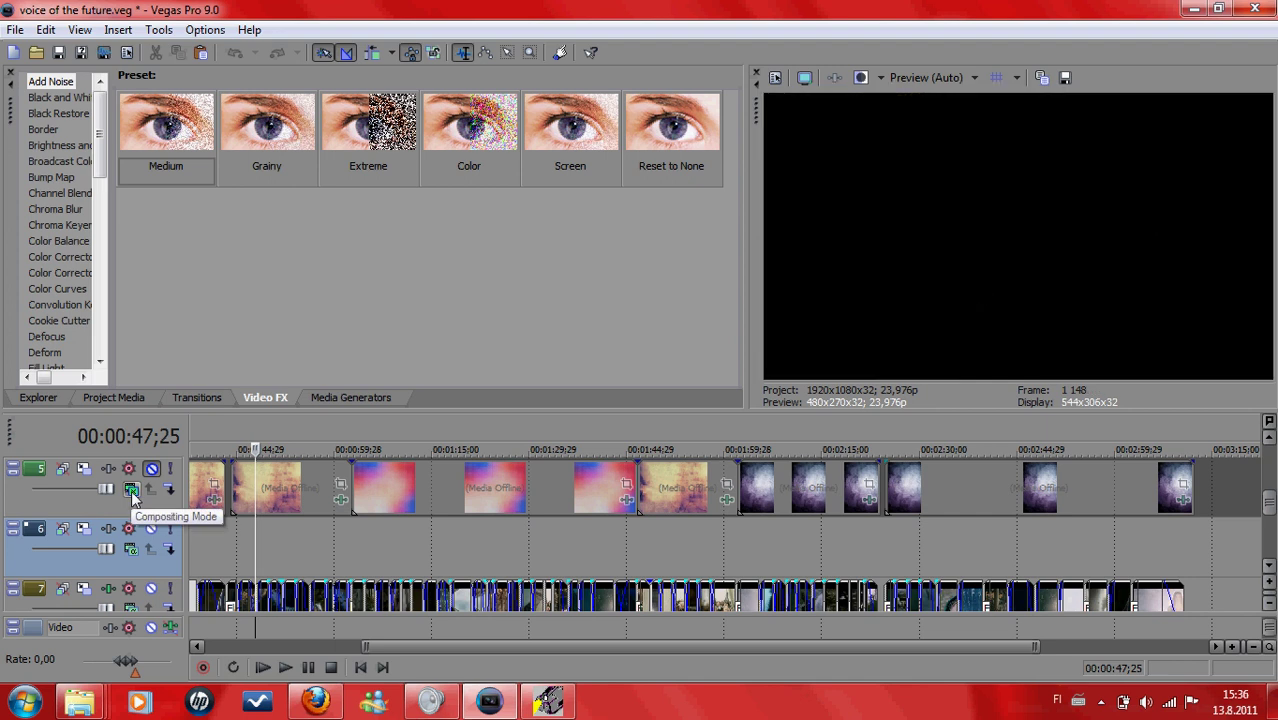
{"action": "left_click", "coordinate": [131, 490]}
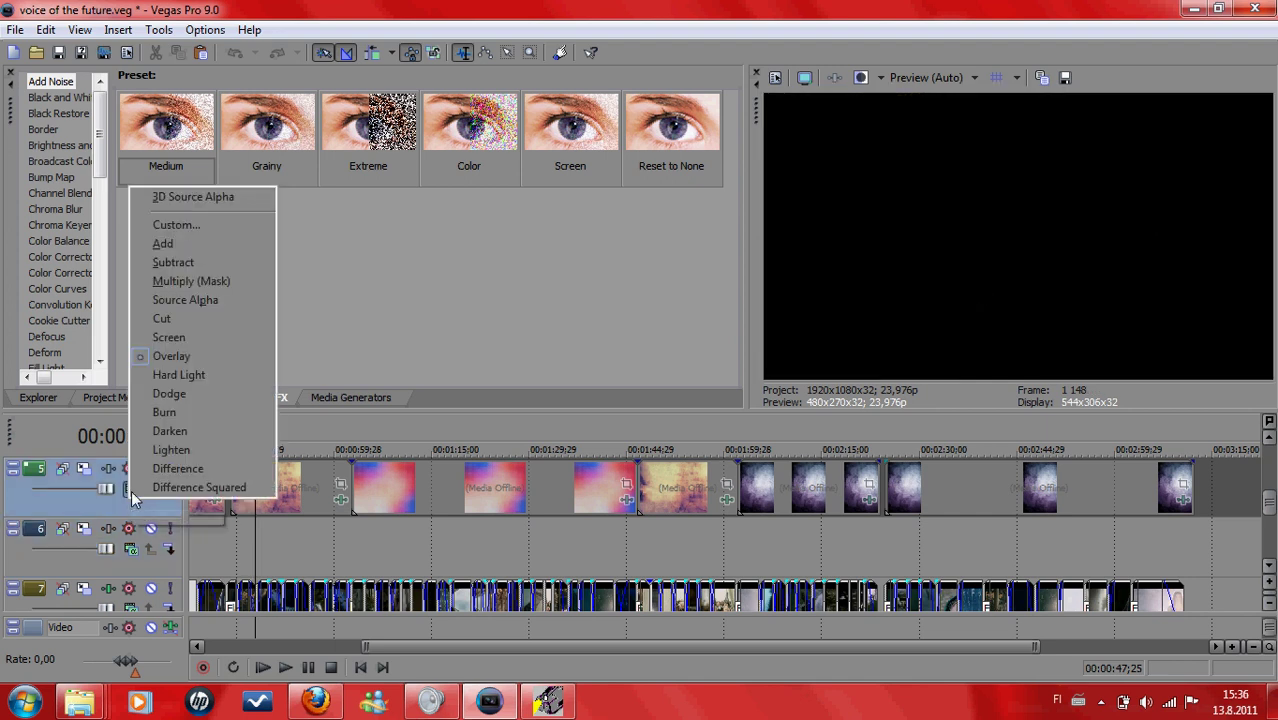
{"action": "left_click", "coordinate": [204, 301]}
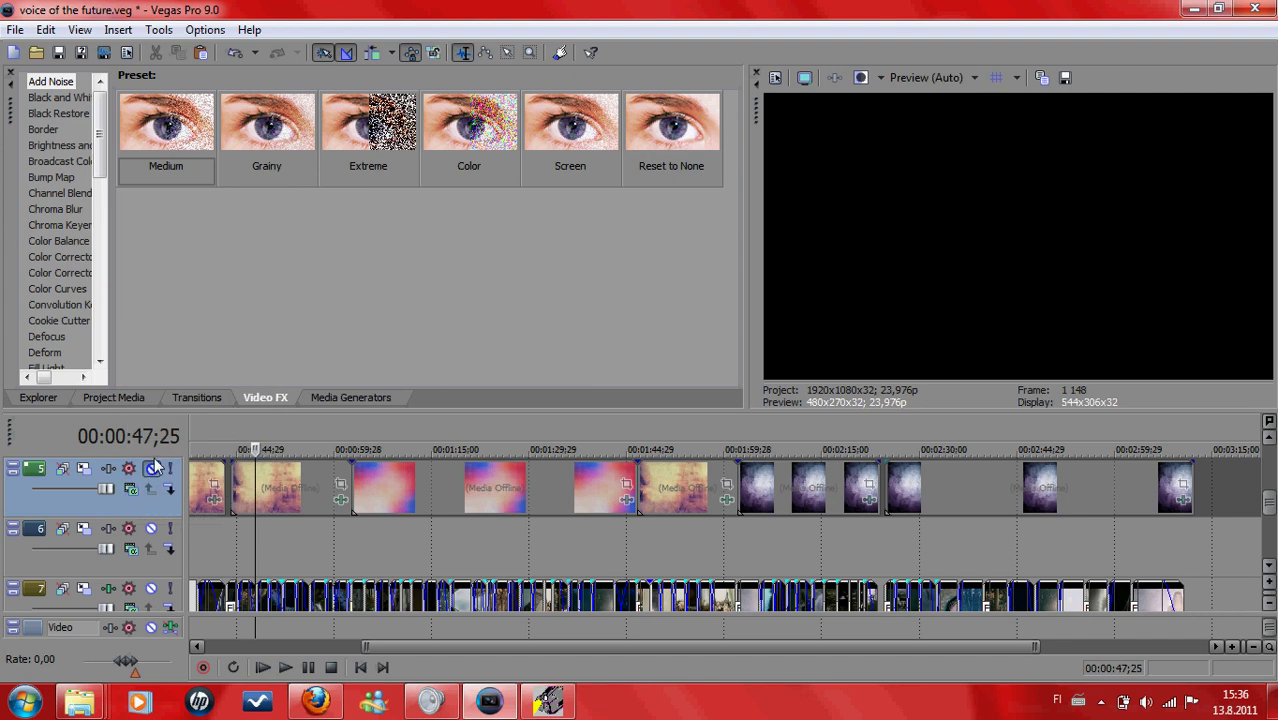
{"action": "left_click", "coordinate": [475, 489]}
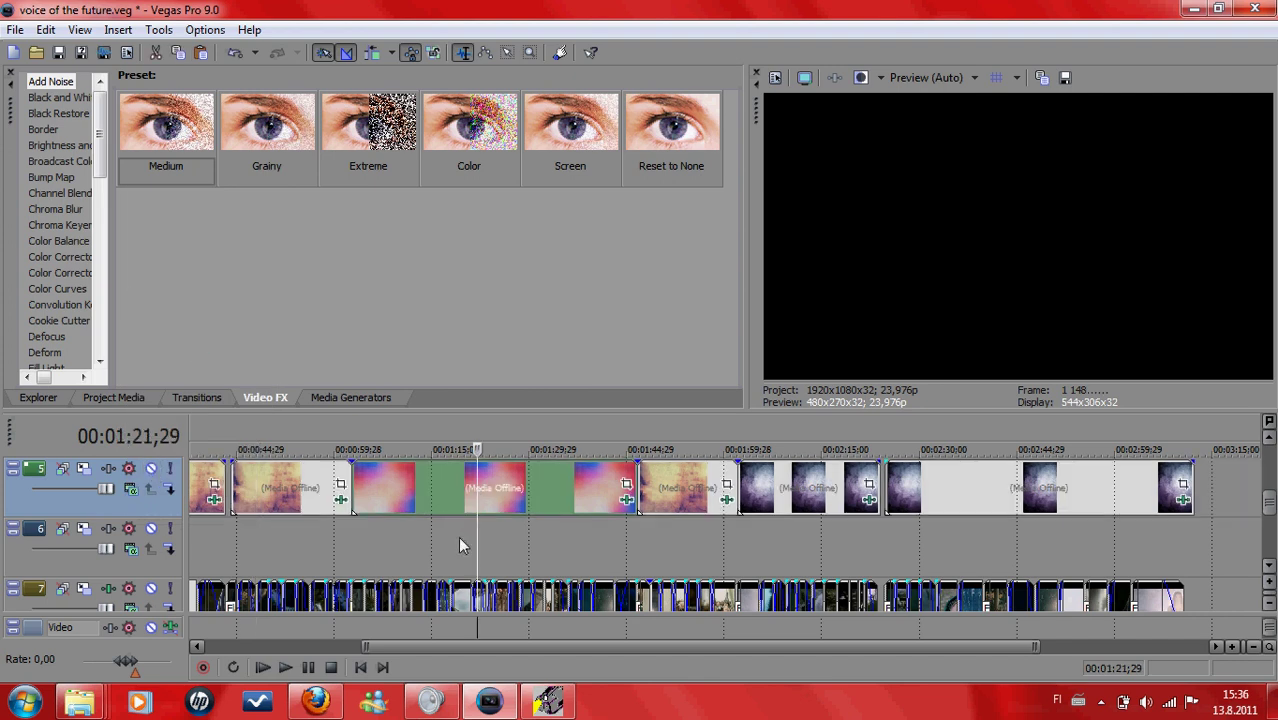
Step: Examine the pink-and-blue offline texture event on track 5 and the footage beneath it between about 00:01:16 and 00:01:20
{"action": "scroll", "coordinate": [385, 513], "scroll_direction": "up", "scroll_amount": 2}
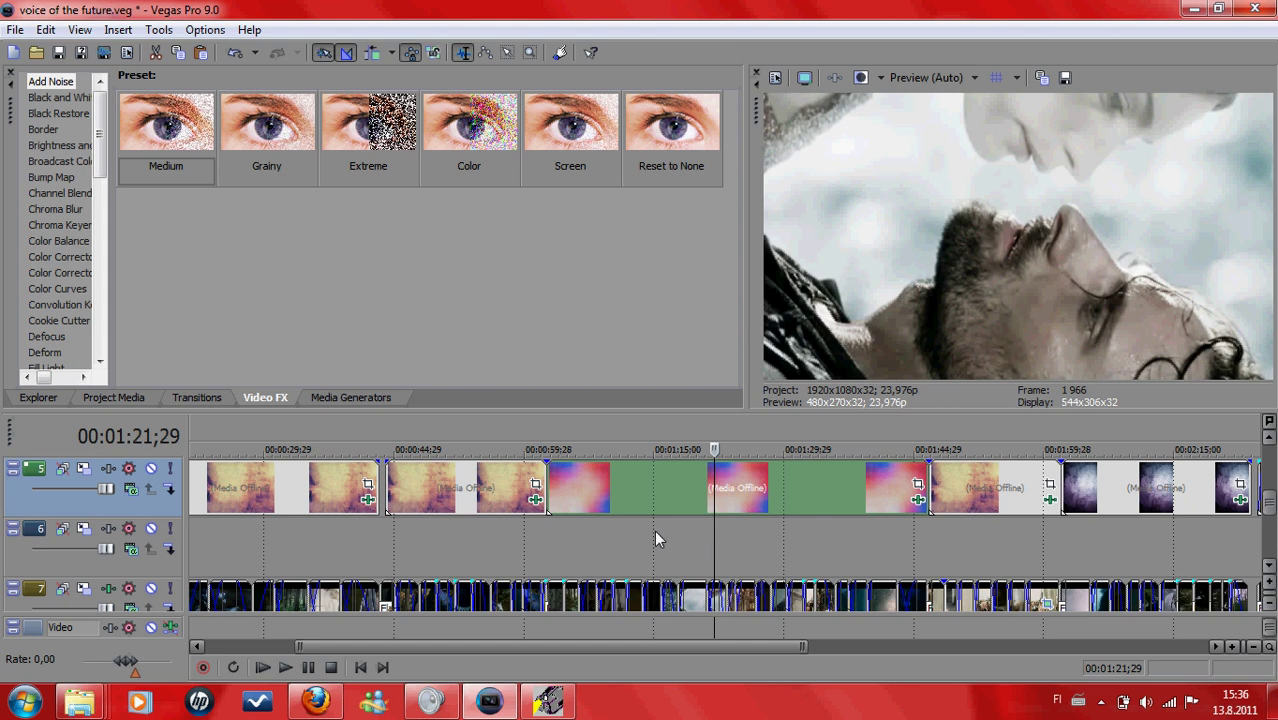
{"action": "left_click", "coordinate": [666, 545]}
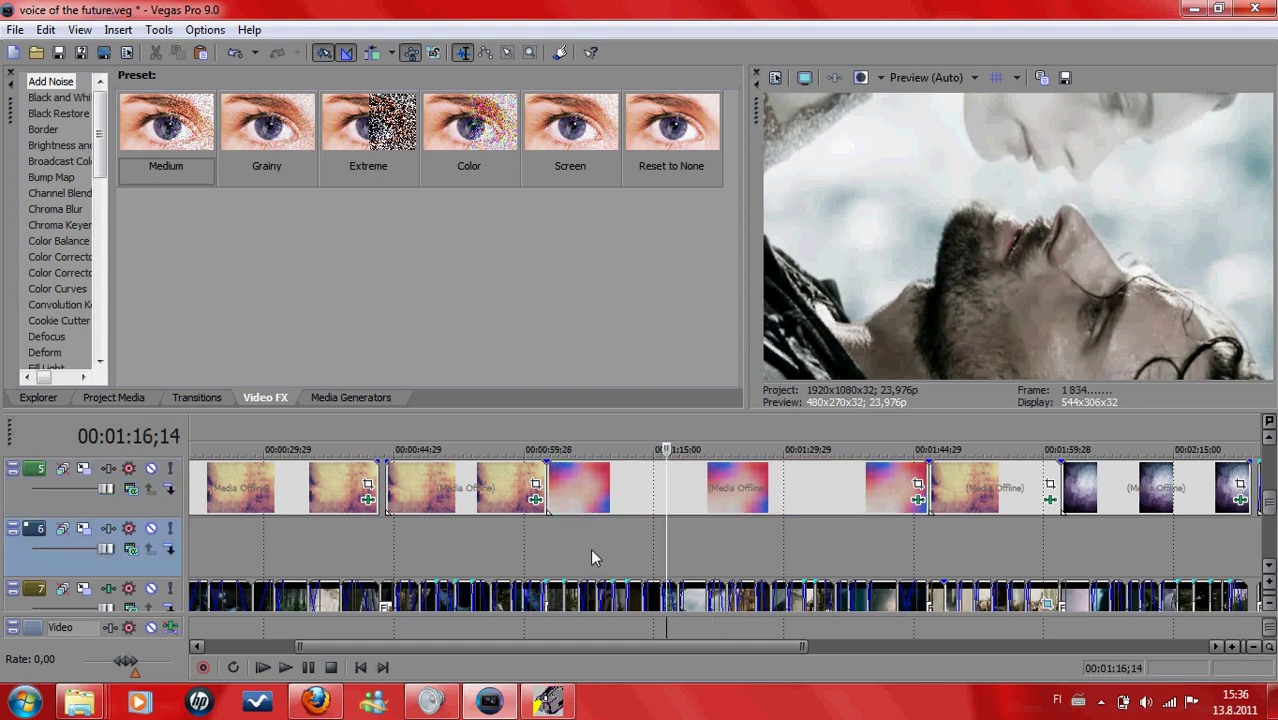
{"action": "scroll", "coordinate": [663, 547], "scroll_direction": "up", "scroll_amount": 2}
{"action": "scroll", "coordinate": [724, 553], "scroll_direction": "up", "scroll_amount": 2}
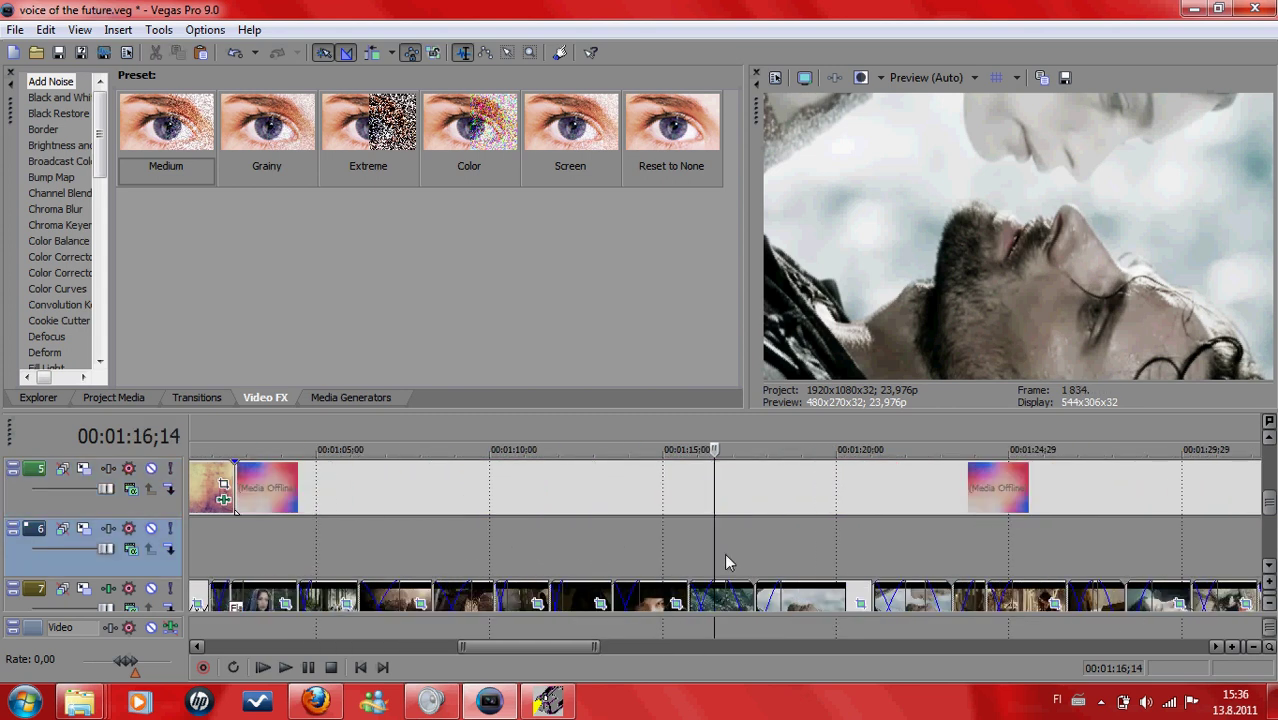
{"action": "left_click", "coordinate": [819, 527]}
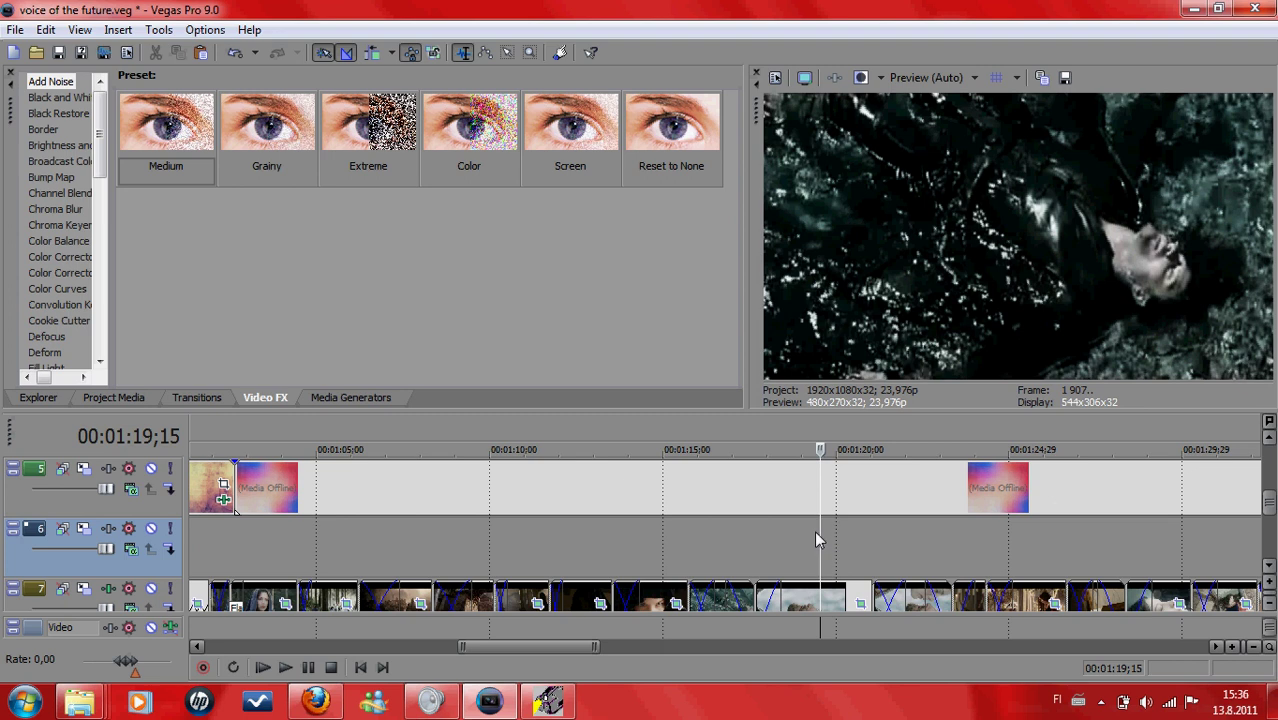
{"action": "scroll", "coordinate": [765, 545], "scroll_direction": "down", "scroll_amount": 1}
{"action": "scroll", "coordinate": [650, 537], "scroll_direction": "down", "scroll_amount": 3}
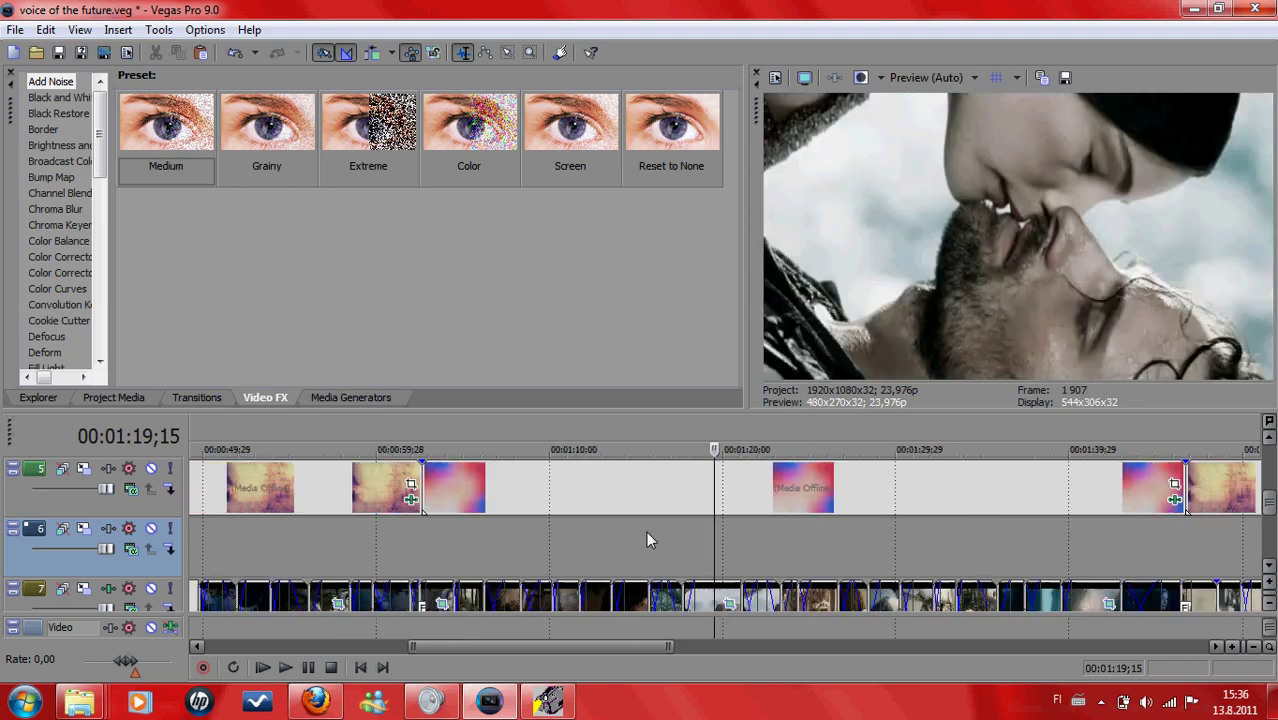
{"action": "scroll", "coordinate": [950, 524], "scroll_direction": "down", "scroll_amount": 2}
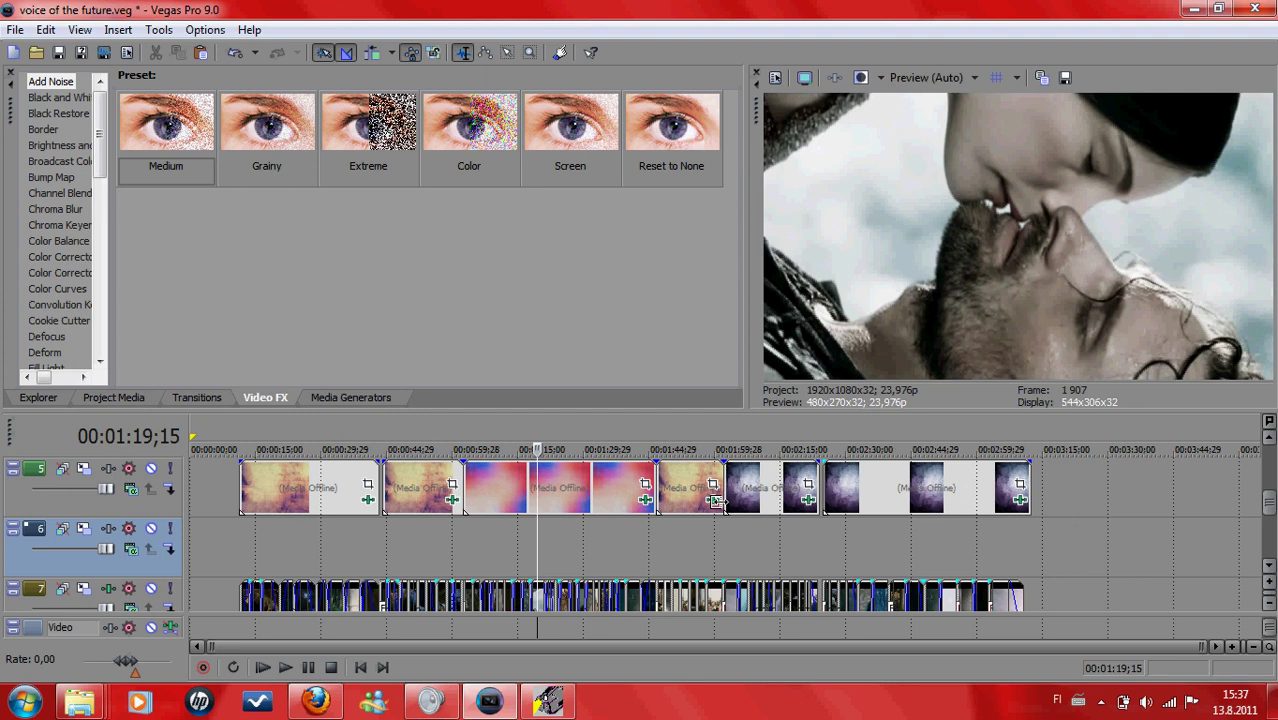
{"action": "left_click", "coordinate": [433, 499]}
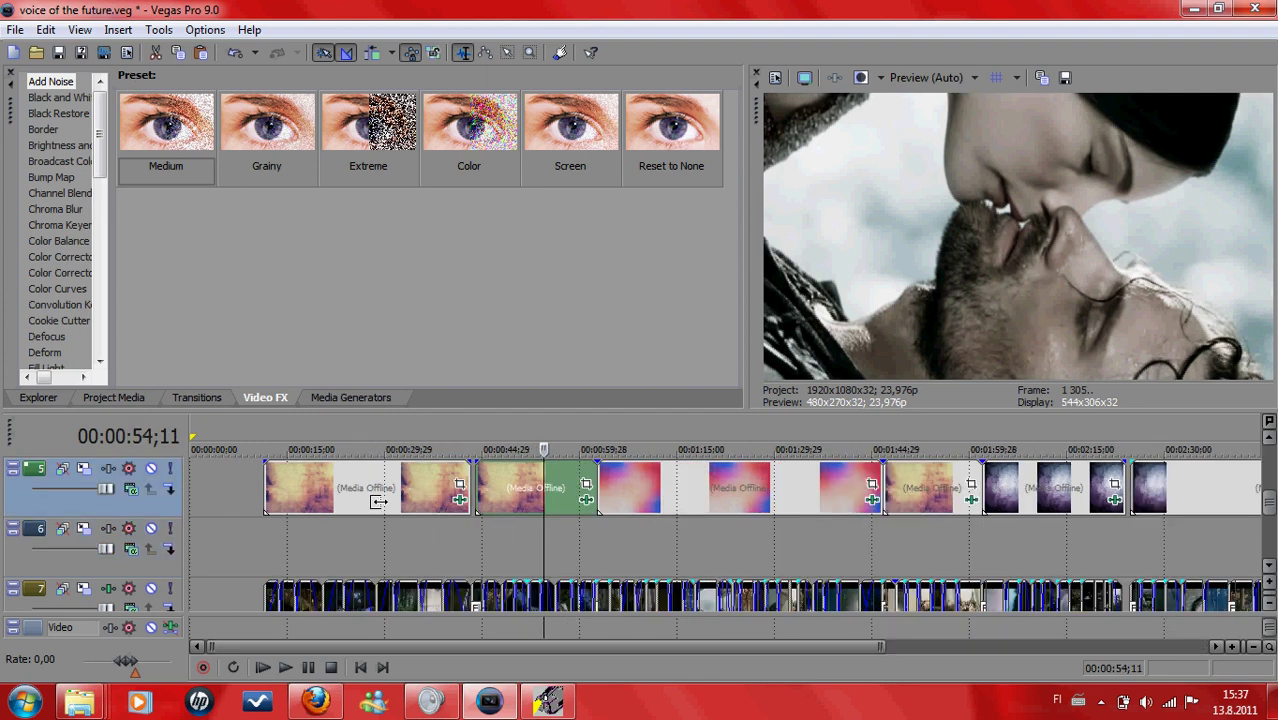
Step: Move the last texture event on track 5 down to track 6 and back up to track 5
{"action": "left_click", "coordinate": [1037, 514]}
{"action": "scroll", "coordinate": [1040, 520], "scroll_direction": "up", "scroll_amount": 2}
{"action": "scroll", "coordinate": [1042, 520], "scroll_direction": "up", "scroll_amount": 1}
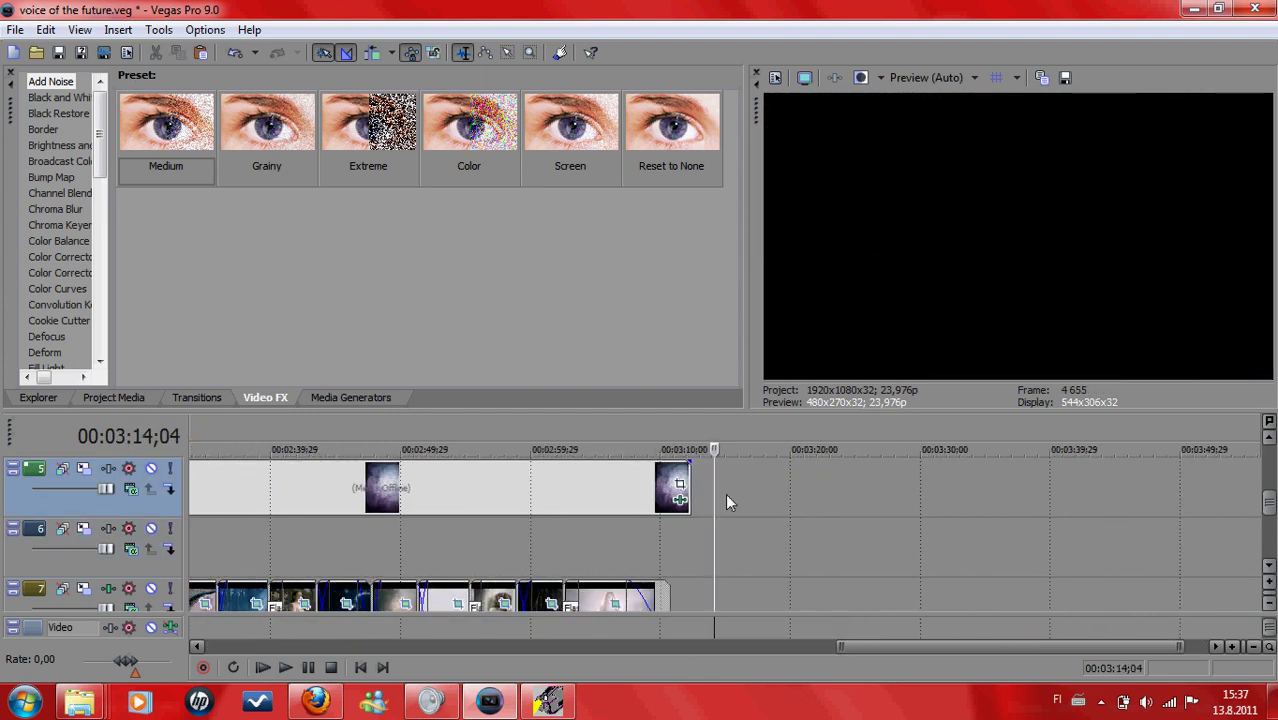
{"action": "left_click", "coordinate": [561, 510]}
{"action": "left_click", "coordinate": [513, 546]}
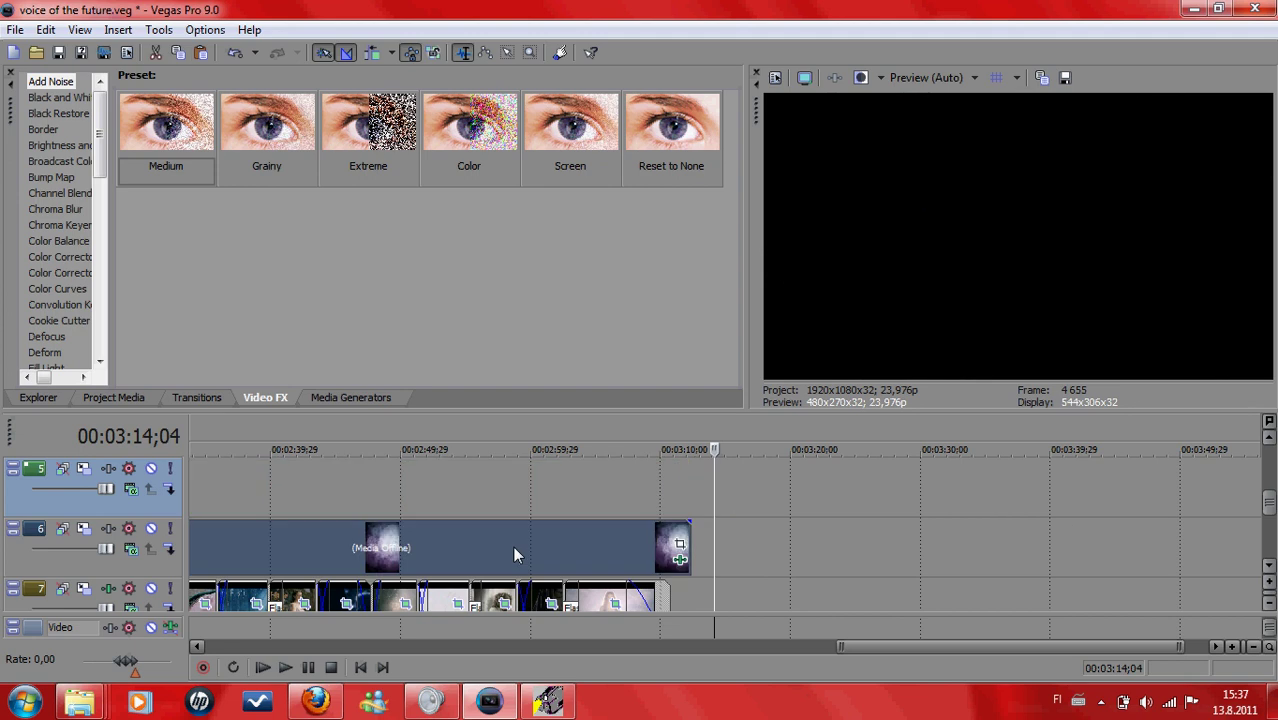
{"action": "left_click", "coordinate": [510, 507]}
{"action": "scroll", "coordinate": [512, 504], "scroll_direction": "down", "scroll_amount": 3}
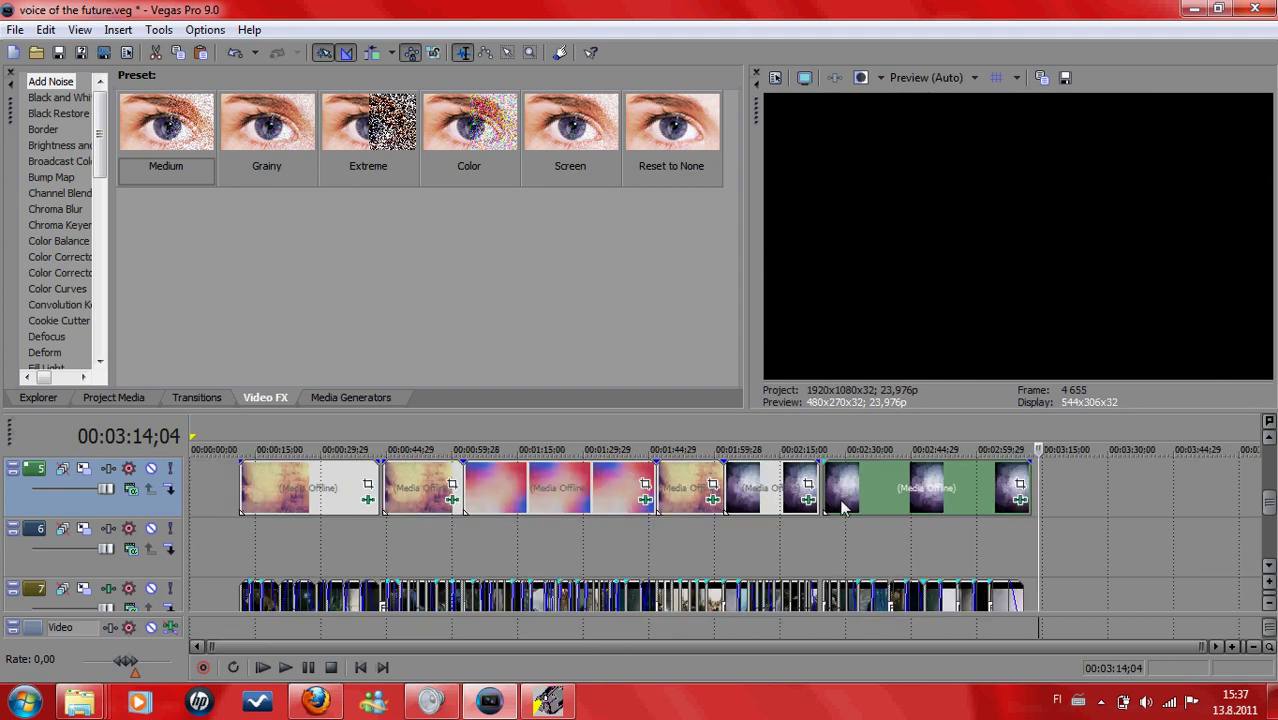
Step: Switch to the Explorer window of the taustoja videoihin folder and move it so the end of the timeline is uncovered
{"action": "mouse_move", "coordinate": [97, 706]}
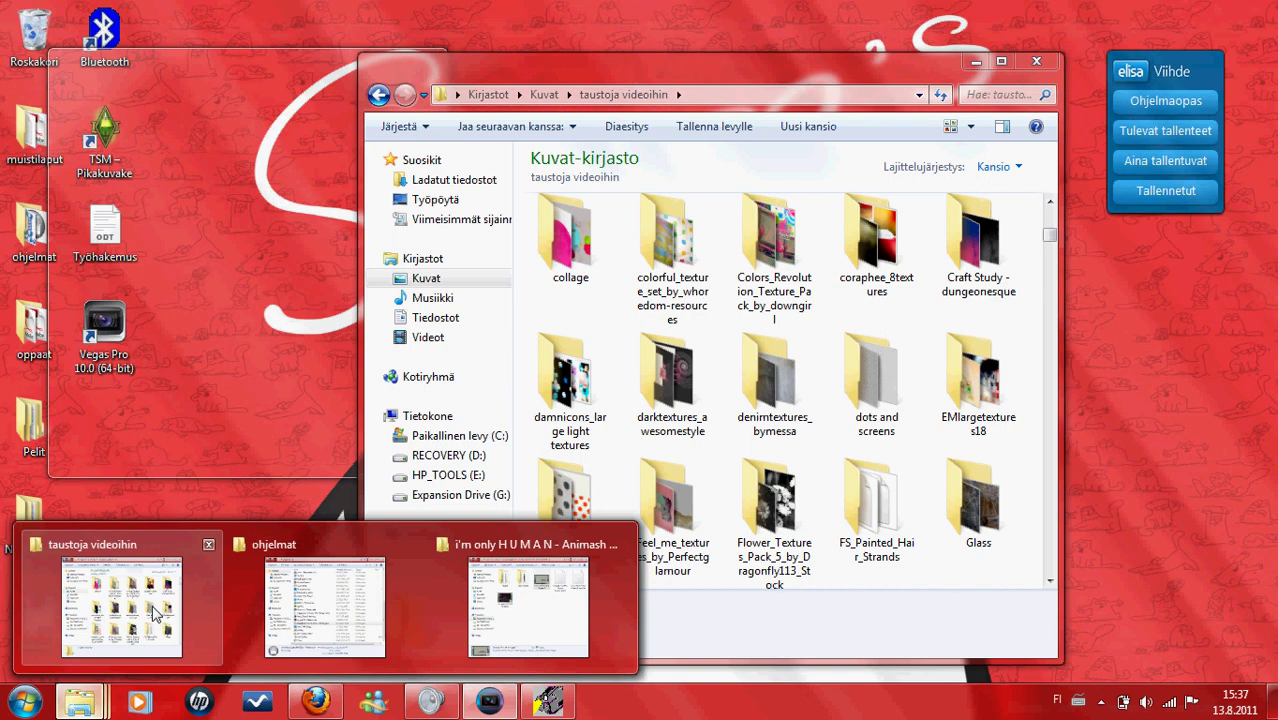
{"action": "left_click", "coordinate": [125, 600]}
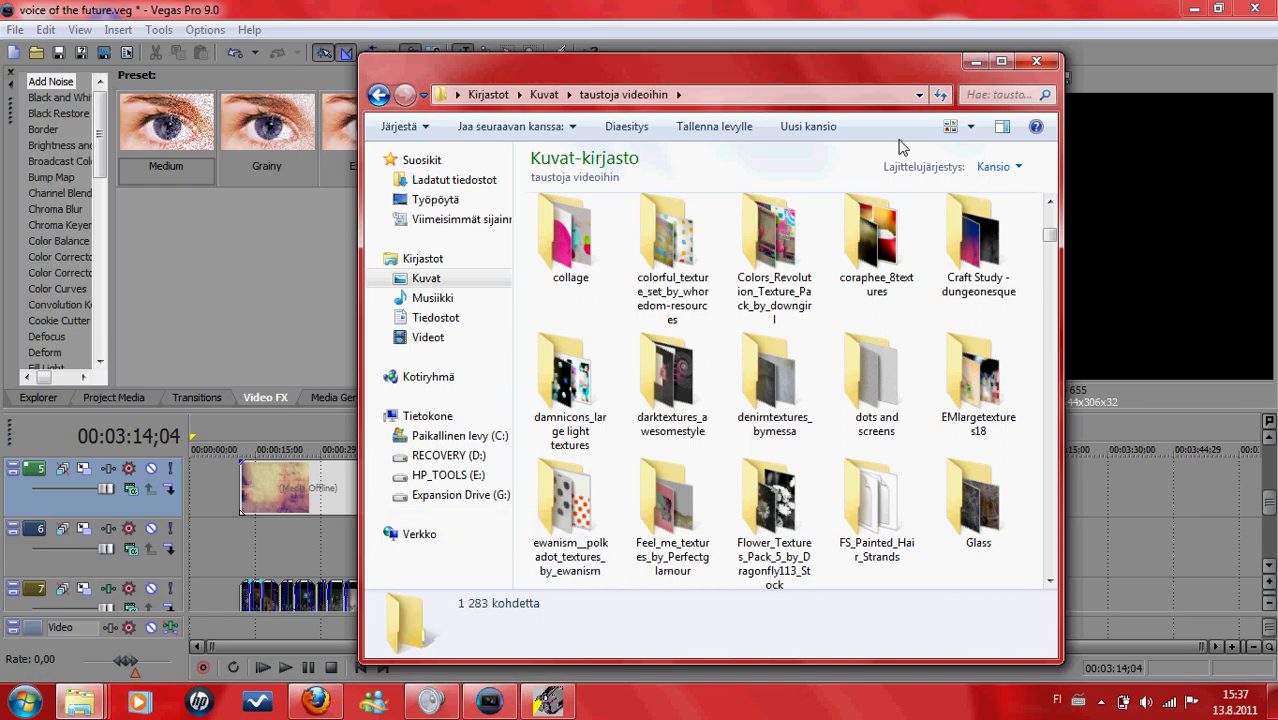
{"action": "left_click_drag", "start_coordinate": [898, 78], "coordinate": [604, 64]}
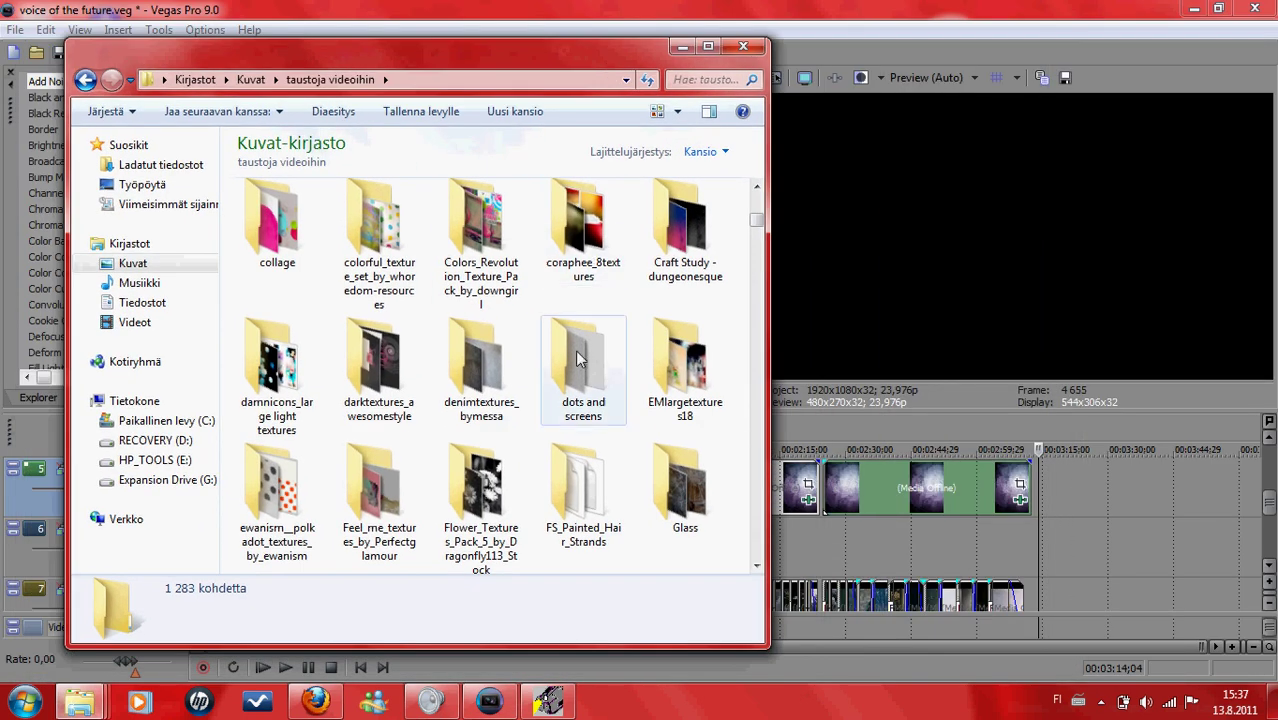
Step: Find the image "#1 TikTokTutorials" in the folder and add it to track 5 just after the last event
{"action": "scroll", "coordinate": [585, 400], "scroll_direction": "down", "scroll_amount": 2}
{"action": "scroll", "coordinate": [505, 487], "scroll_direction": "down", "scroll_amount": 2}
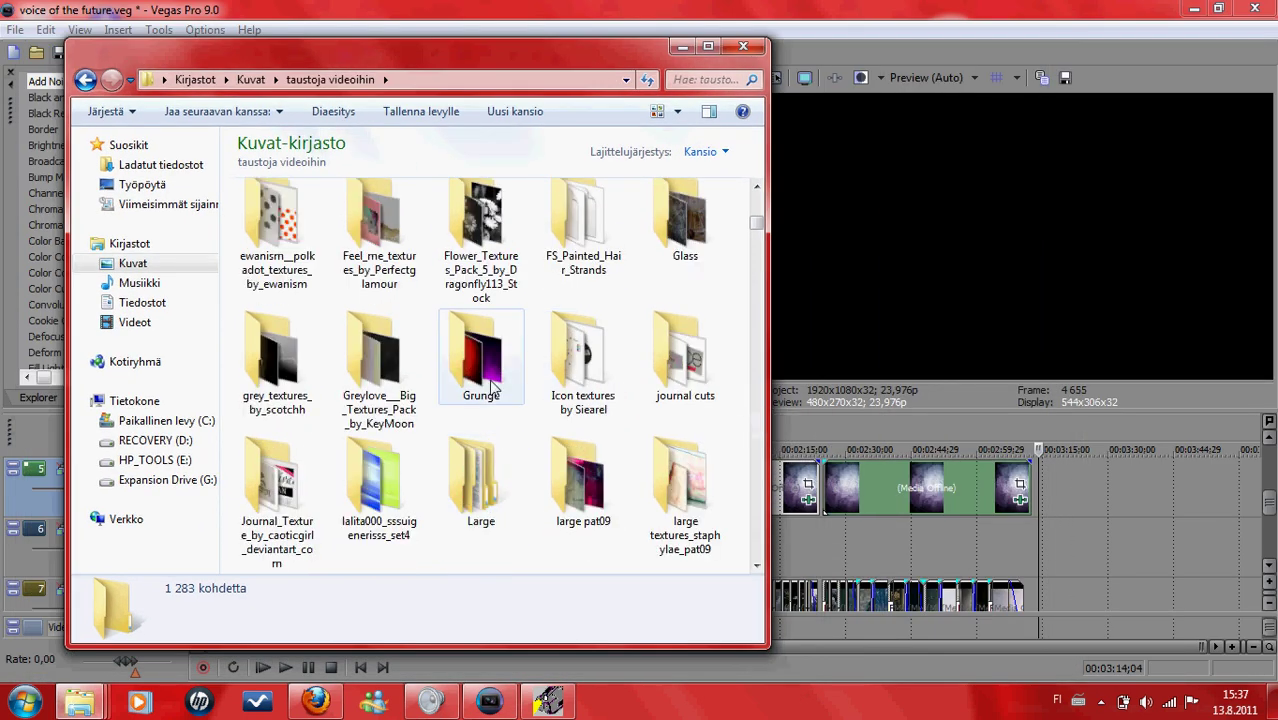
{"action": "scroll", "coordinate": [522, 443], "scroll_direction": "down", "scroll_amount": 2}
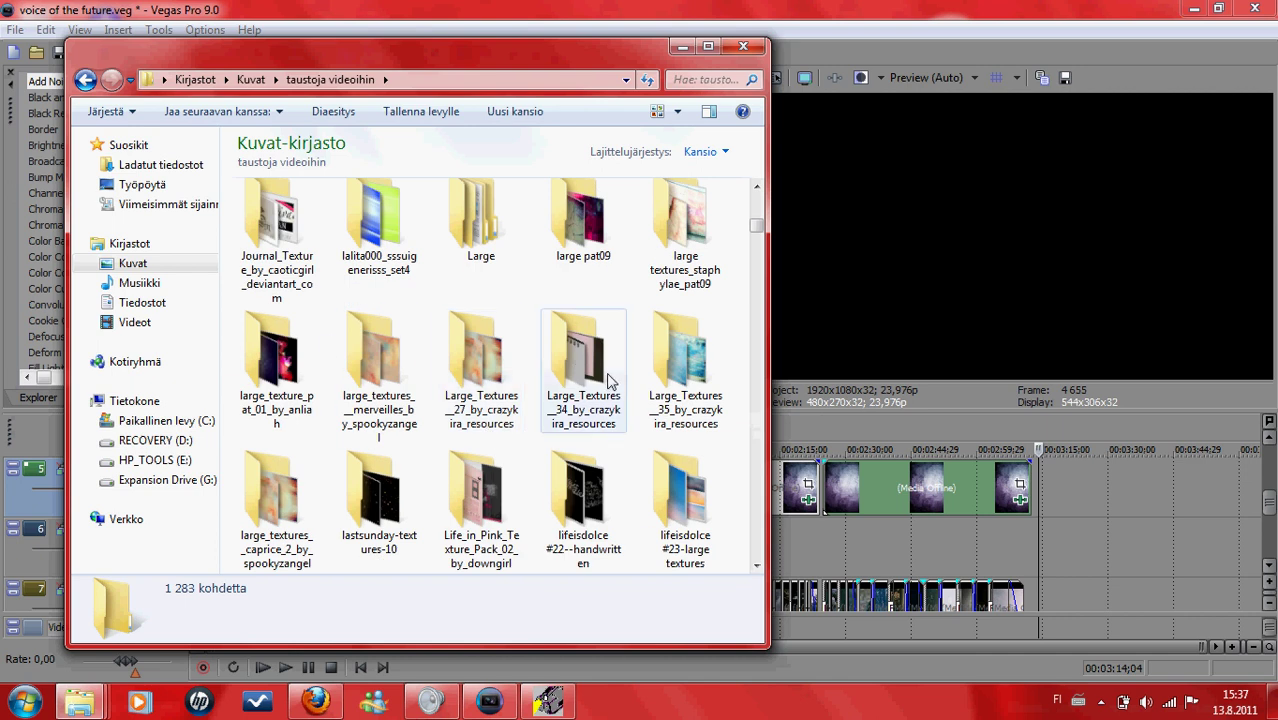
{"action": "scroll", "coordinate": [505, 472], "scroll_direction": "down", "scroll_amount": 5}
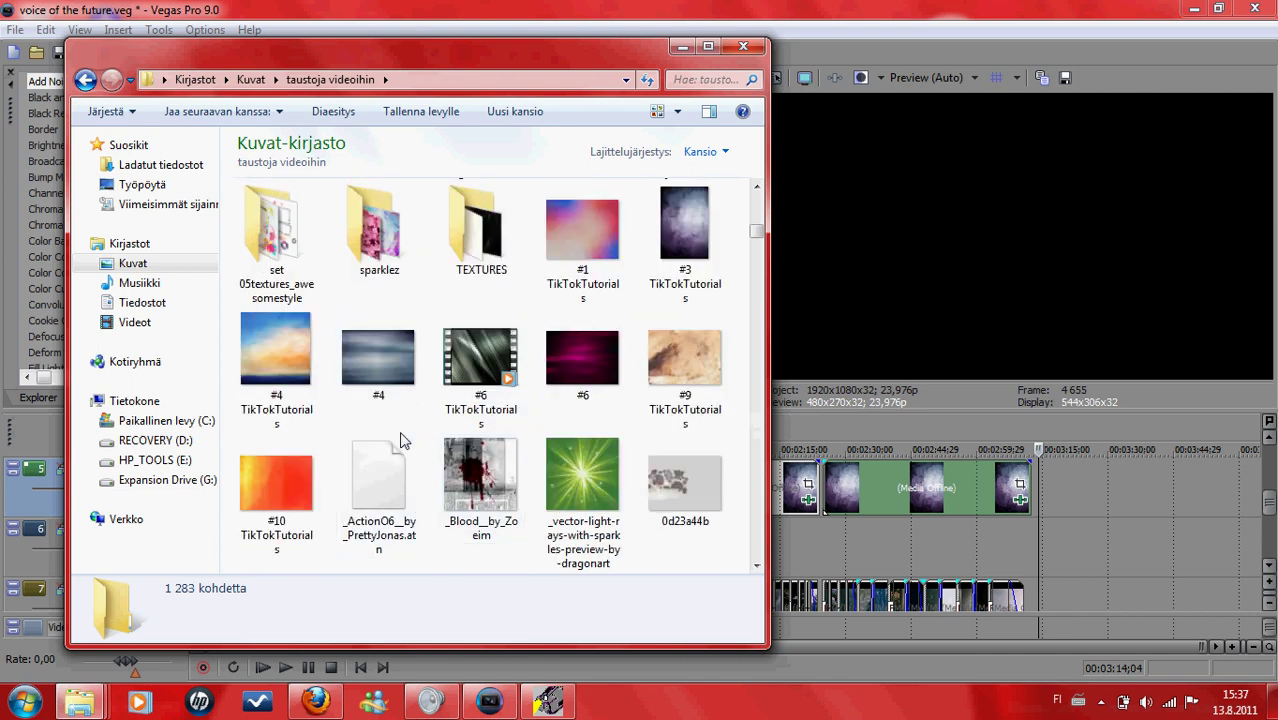
{"action": "left_click", "coordinate": [591, 255]}
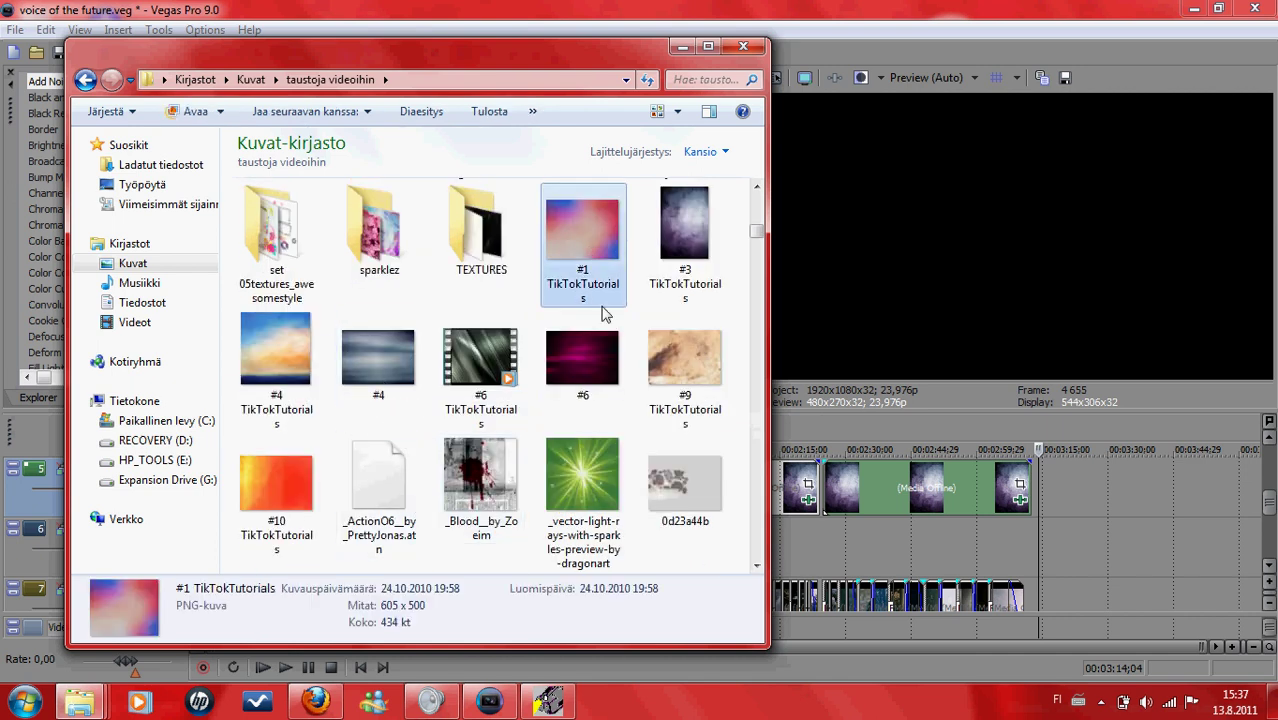
{"action": "left_click_drag", "start_coordinate": [1027, 420], "coordinate": [1052, 501]}
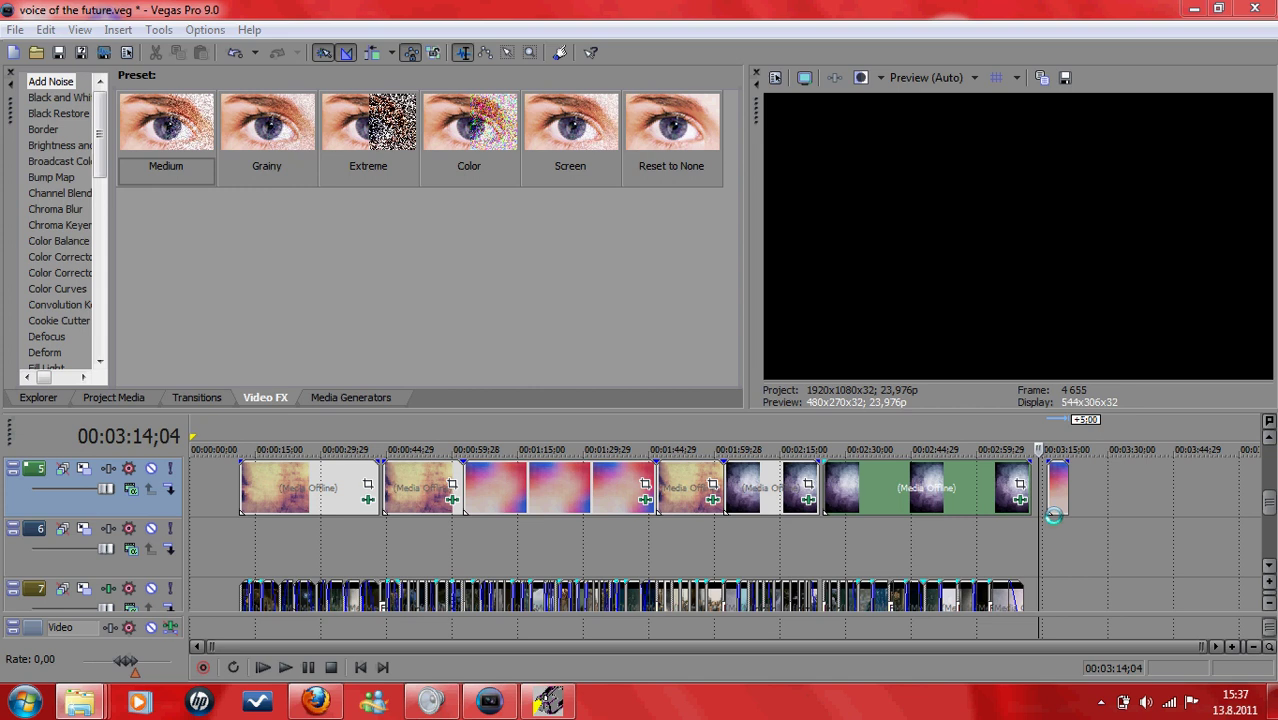
Step: Turn off Maintain Aspect Ratio for the newly added pink-and-blue texture event so it fills the frame
{"action": "left_click", "coordinate": [1057, 529]}
{"action": "scroll", "coordinate": [1047, 512], "scroll_direction": "up", "scroll_amount": 5}
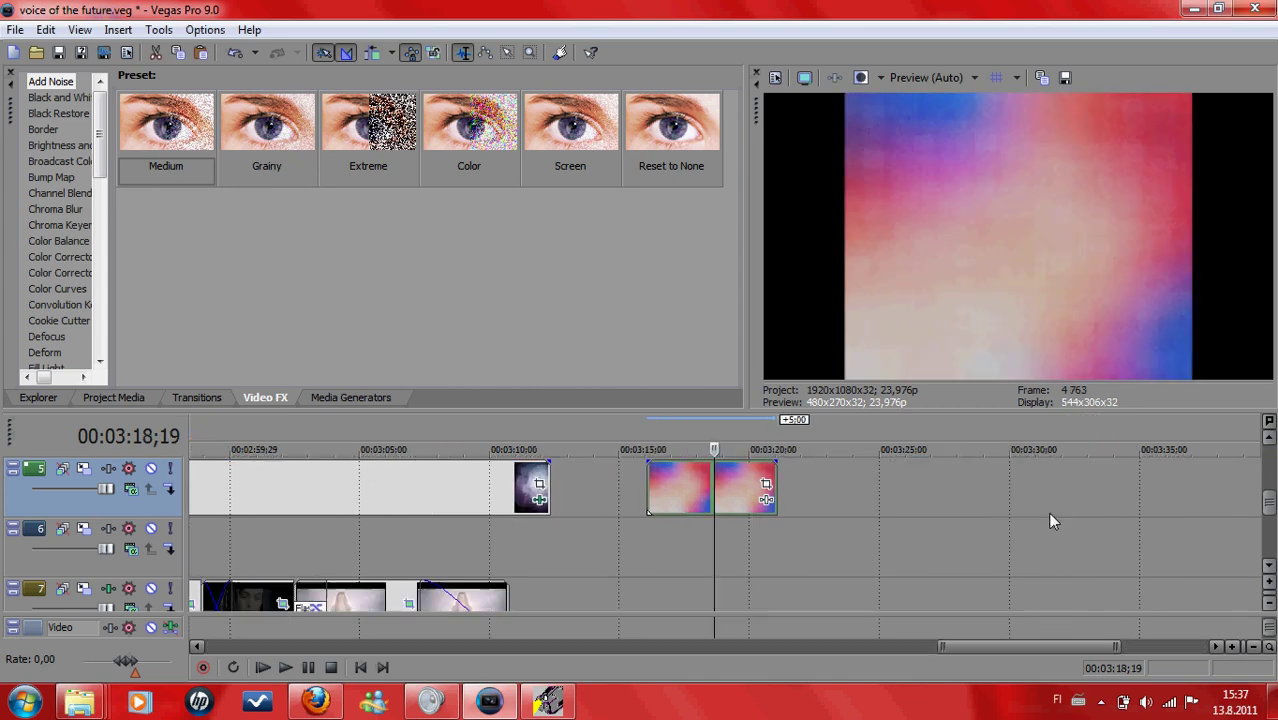
{"action": "right_click", "coordinate": [752, 498]}
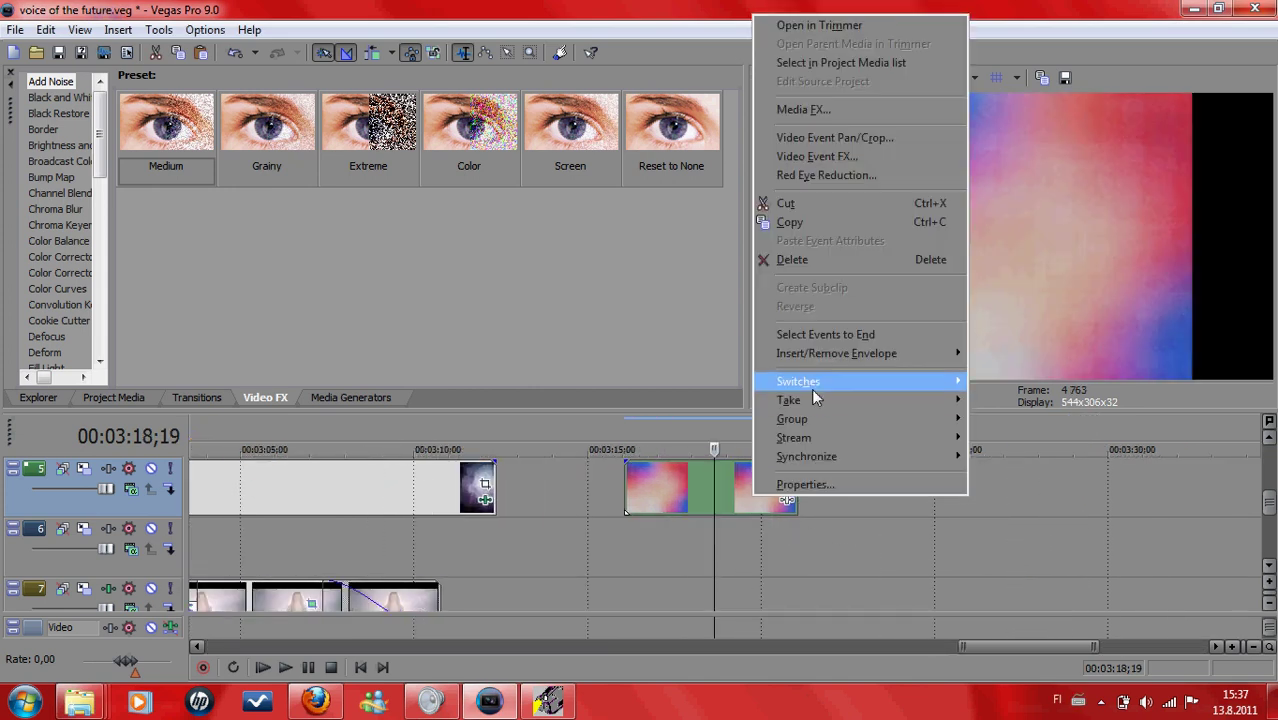
{"action": "mouse_move", "coordinate": [811, 382]}
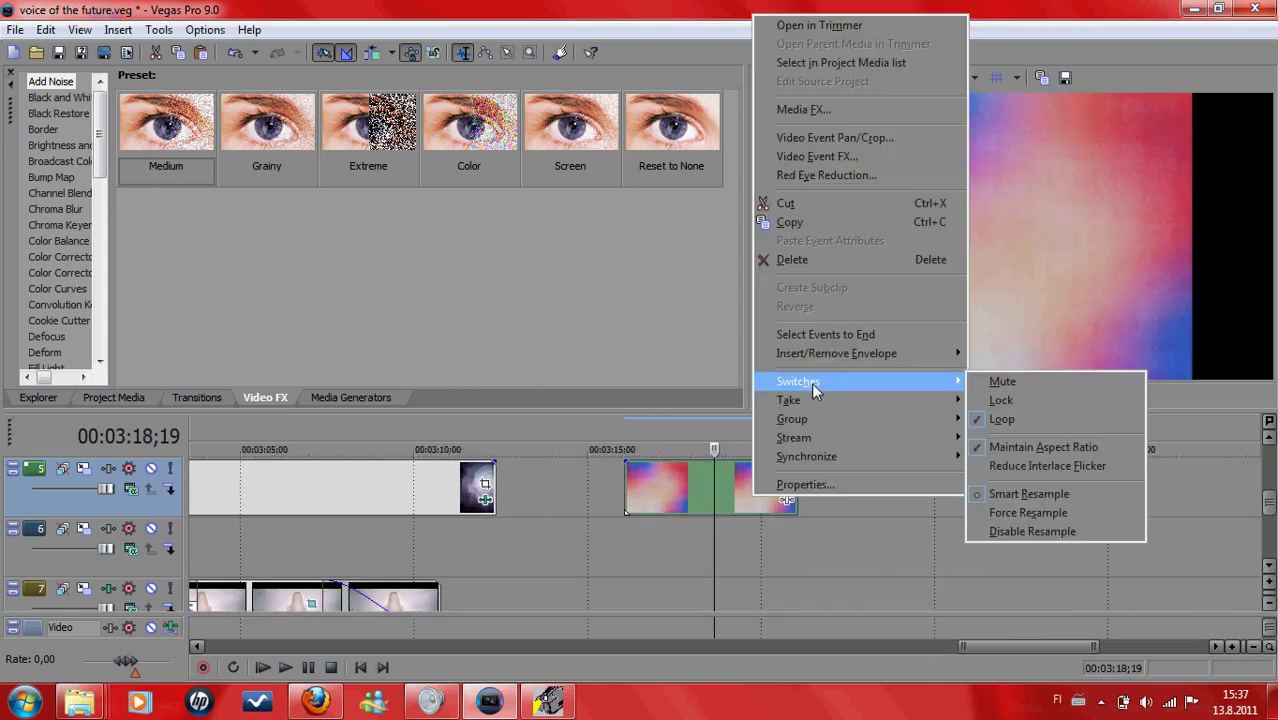
{"action": "left_click", "coordinate": [1021, 449]}
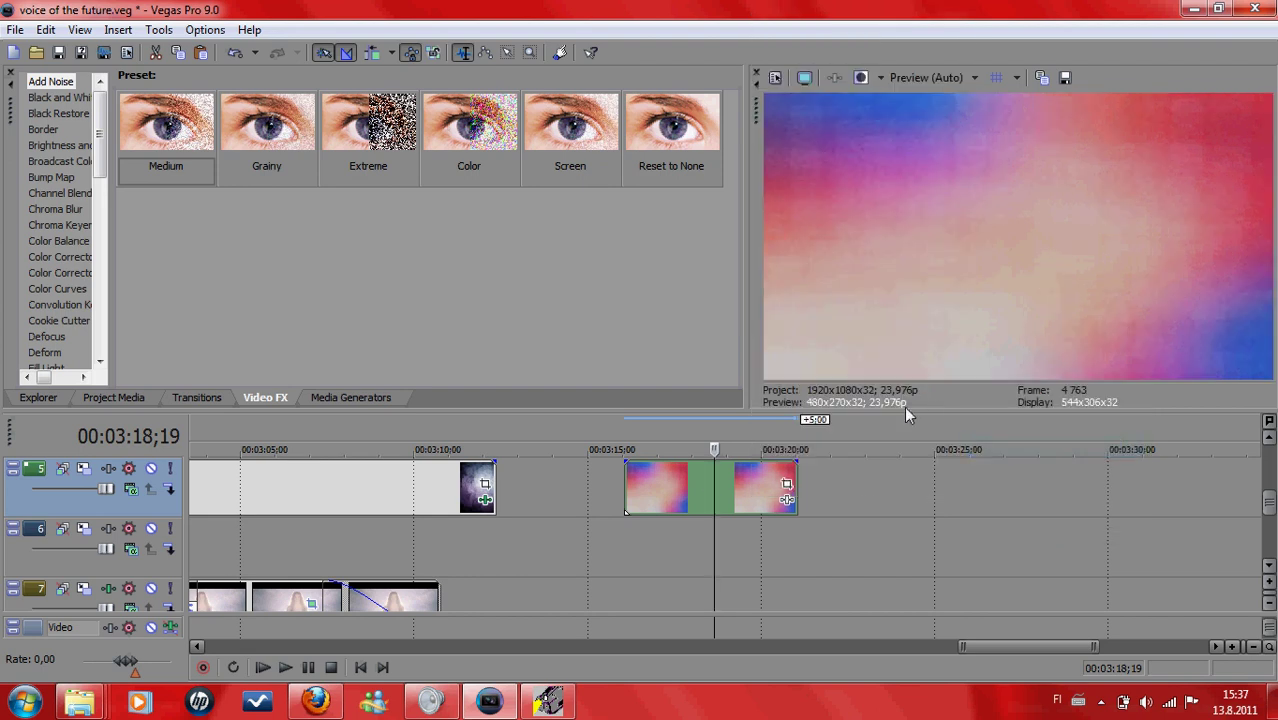
Step: Delete the old pink-and-blue texture event in the middle of track 5
{"action": "scroll", "coordinate": [644, 528], "scroll_direction": "down", "scroll_amount": 10}
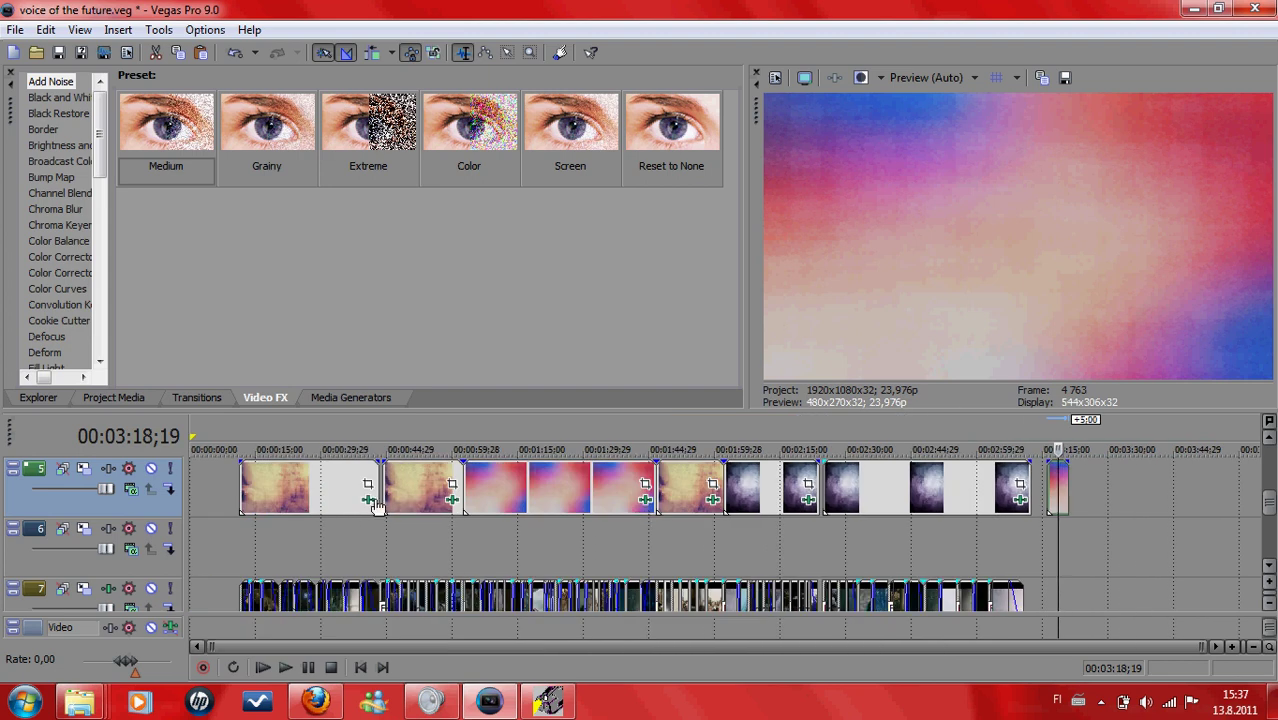
{"action": "right_click", "coordinate": [577, 500]}
{"action": "key", "text": "Escape"}
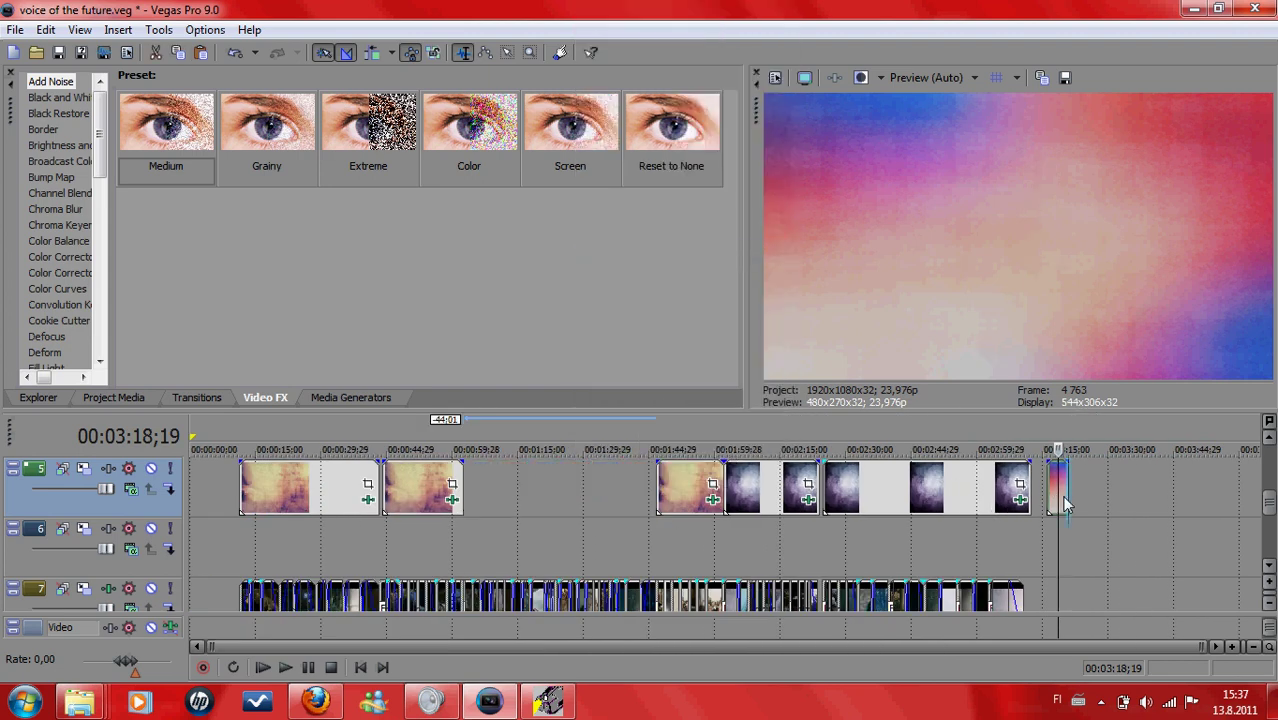
Step: Move the new pink-and-blue texture event into the gap on track 5 and extend it to fill the space between the beige textures
{"action": "left_click_drag", "start_coordinate": [1057, 490], "coordinate": [648, 471]}
{"action": "left_click", "coordinate": [530, 500]}
{"action": "scroll", "coordinate": [547, 511], "scroll_direction": "up", "scroll_amount": 2}
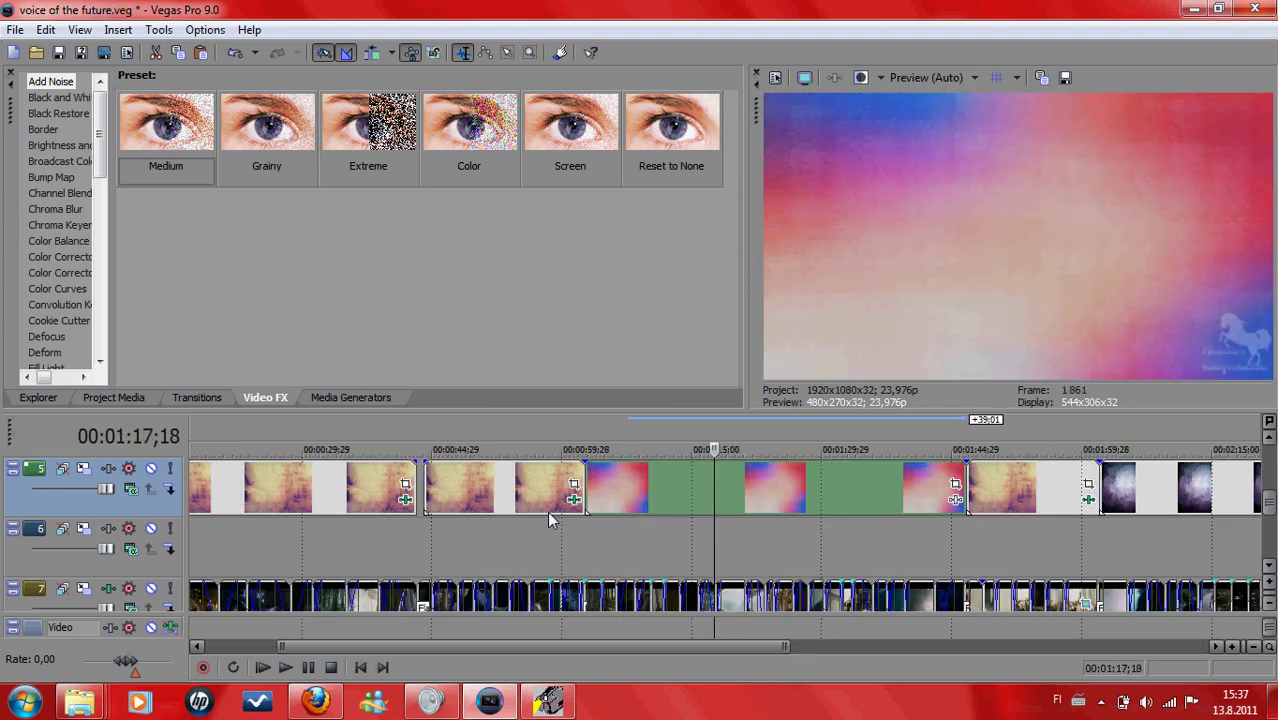
{"action": "scroll", "coordinate": [580, 505], "scroll_direction": "down", "scroll_amount": 1}
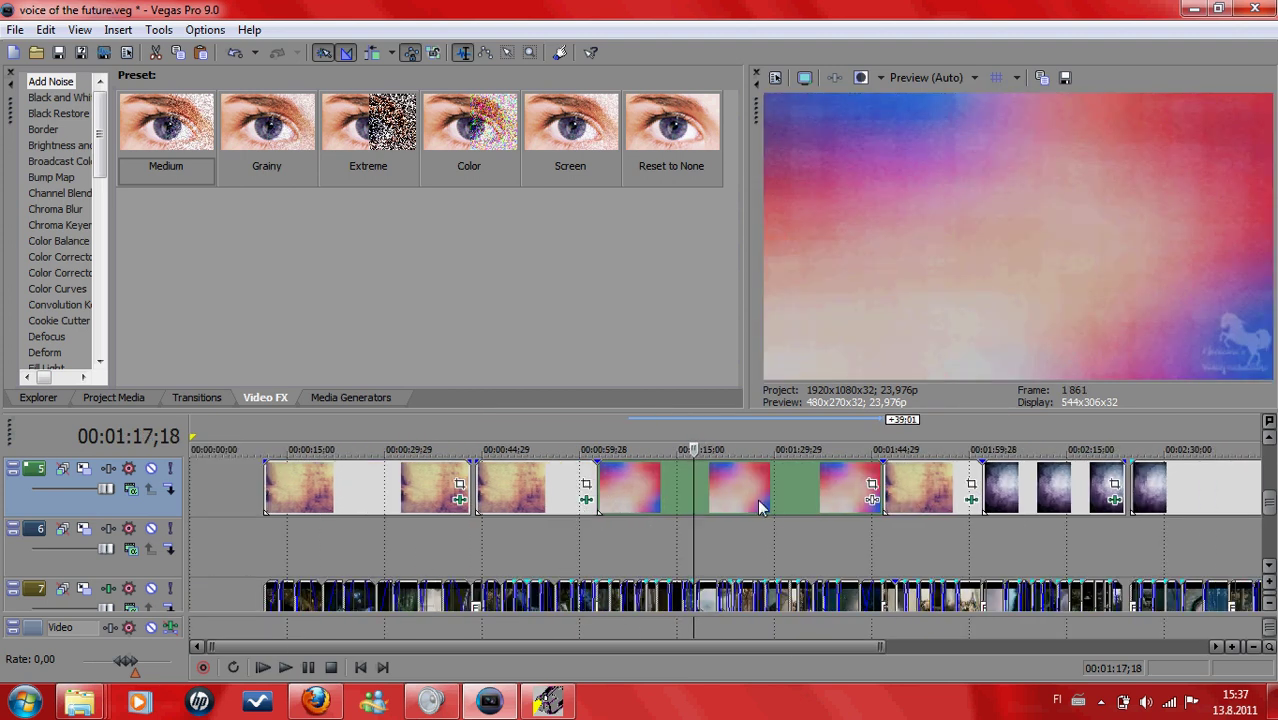
{"action": "scroll", "coordinate": [588, 508], "scroll_direction": "down", "scroll_amount": 1}
{"action": "scroll", "coordinate": [711, 510], "scroll_direction": "up", "scroll_amount": 1}
{"action": "scroll", "coordinate": [711, 510], "scroll_direction": "up", "scroll_amount": 1}
{"action": "left_click", "coordinate": [832, 495]}
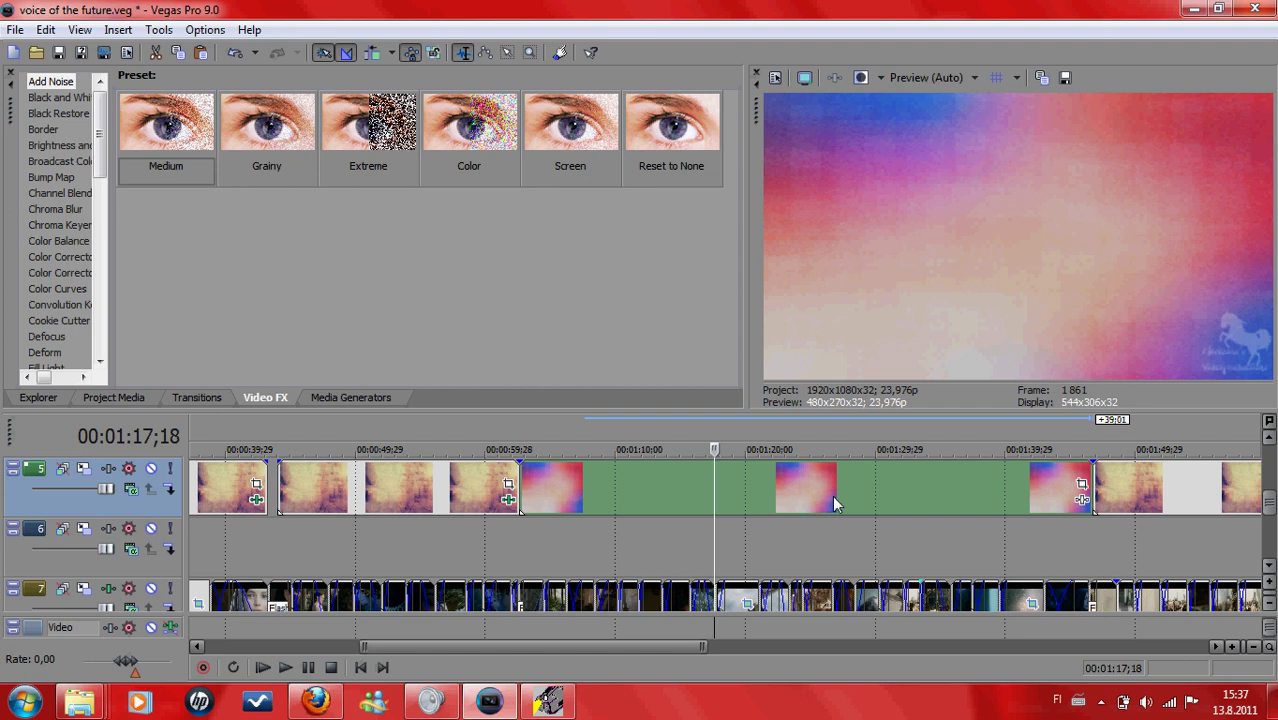
Step: Apply the Gaussian Blur effect with the Medium Blur preset to the pink-and-blue texture event on track 5
{"action": "scroll", "coordinate": [790, 520], "scroll_direction": "up", "scroll_amount": 1}
{"action": "left_click", "coordinate": [704, 547]}
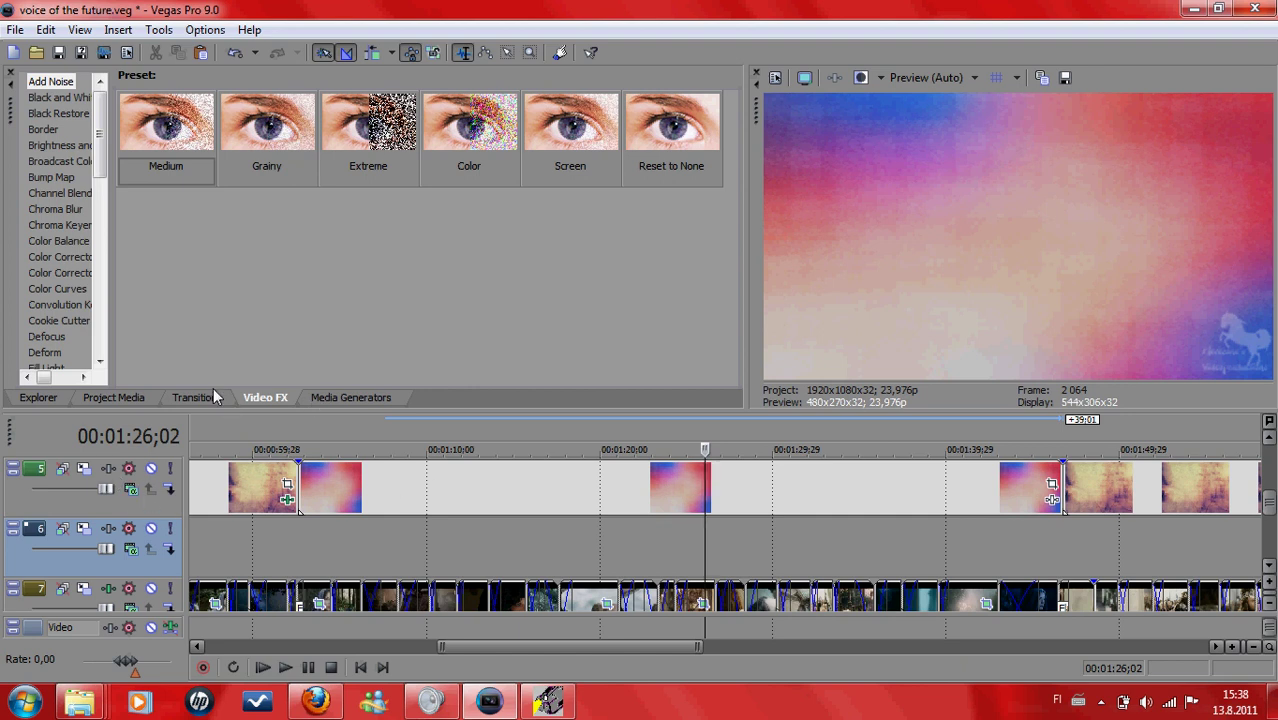
{"action": "scroll", "coordinate": [86, 168], "scroll_direction": "down", "scroll_amount": 2}
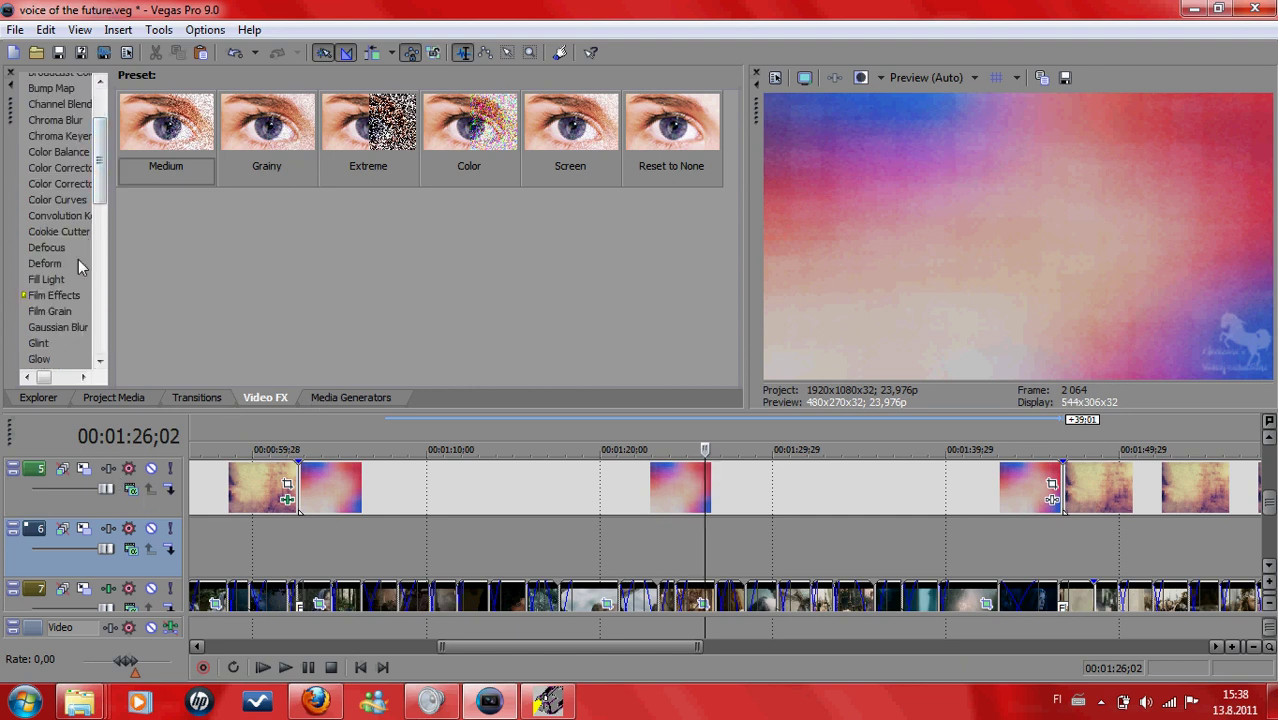
{"action": "left_click", "coordinate": [67, 328]}
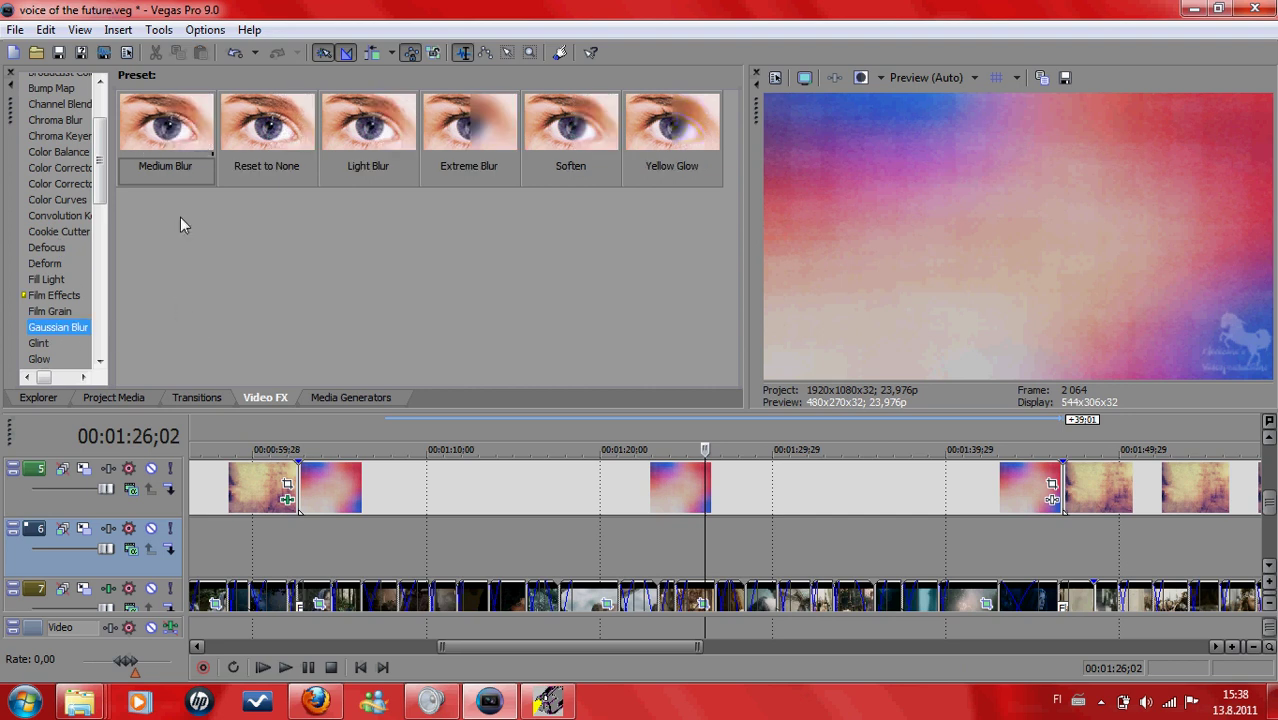
{"action": "left_click", "coordinate": [160, 140]}
{"action": "left_click_drag", "start_coordinate": [160, 115], "coordinate": [695, 490]}
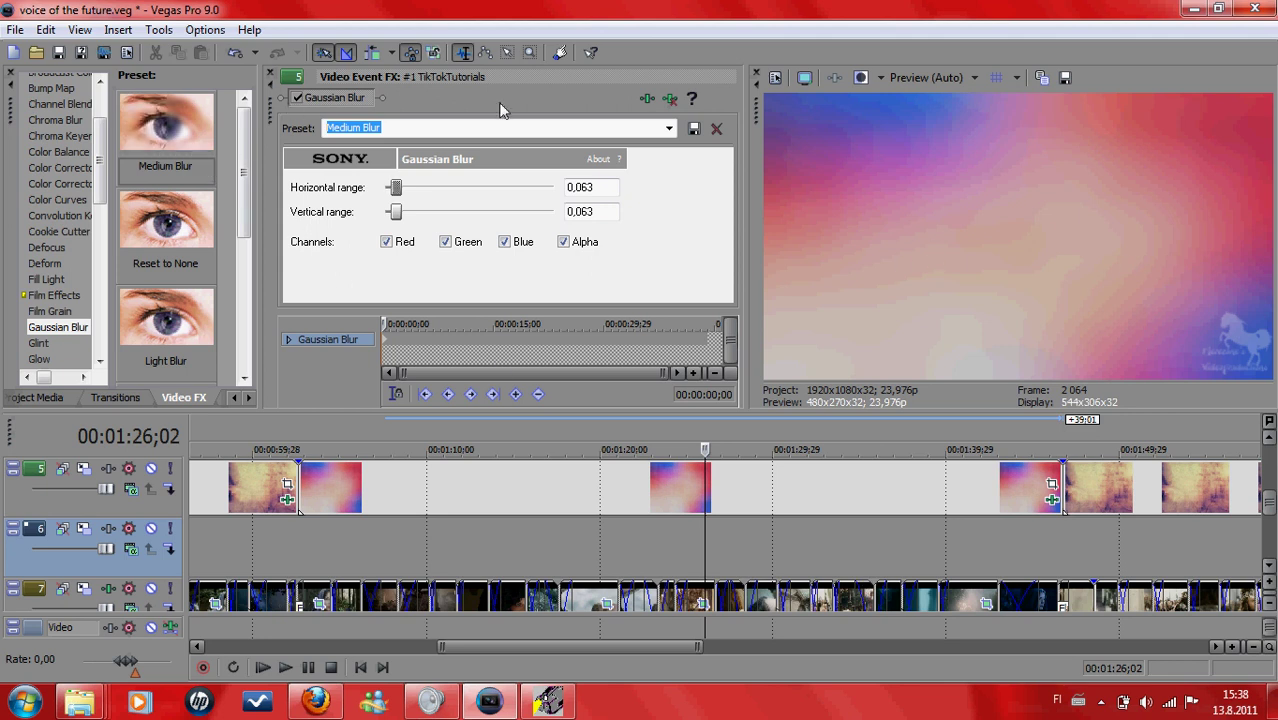
{"action": "left_click", "coordinate": [269, 76]}
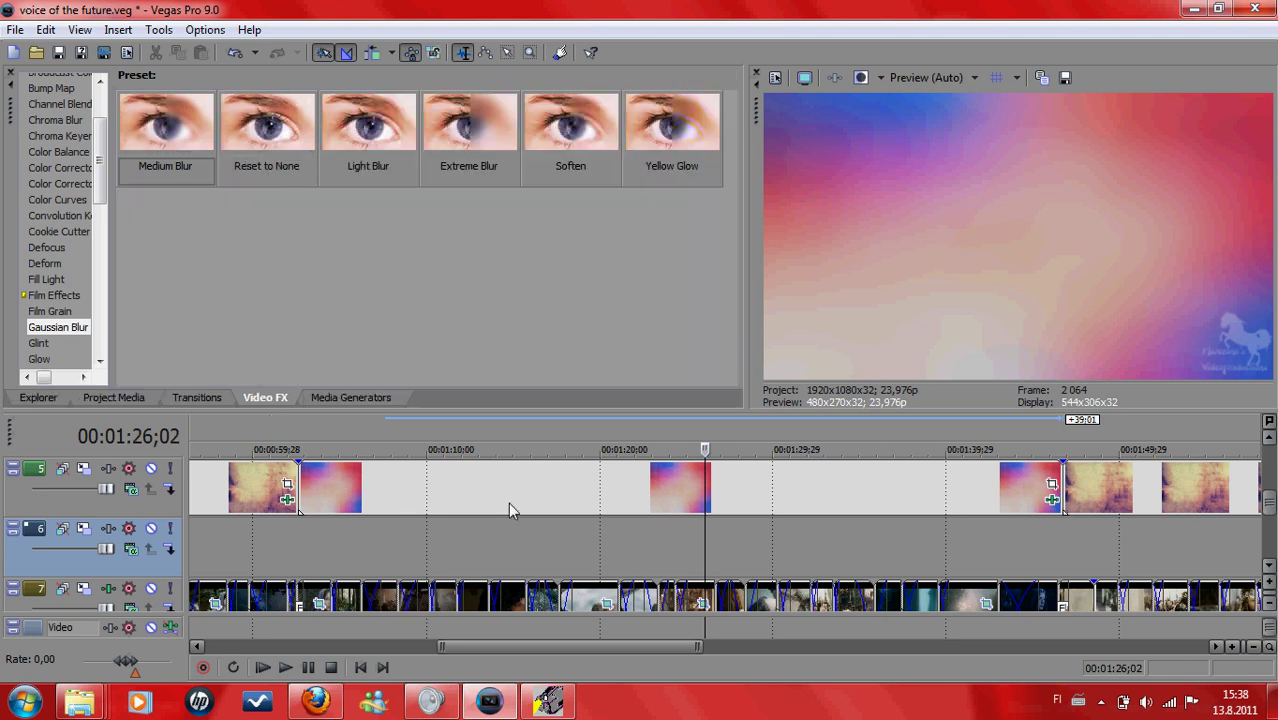
Step: Mute track 5 to view the footage underneath, unmute it, and set its compositing mode to Overlay
{"action": "left_click", "coordinate": [151, 468]}
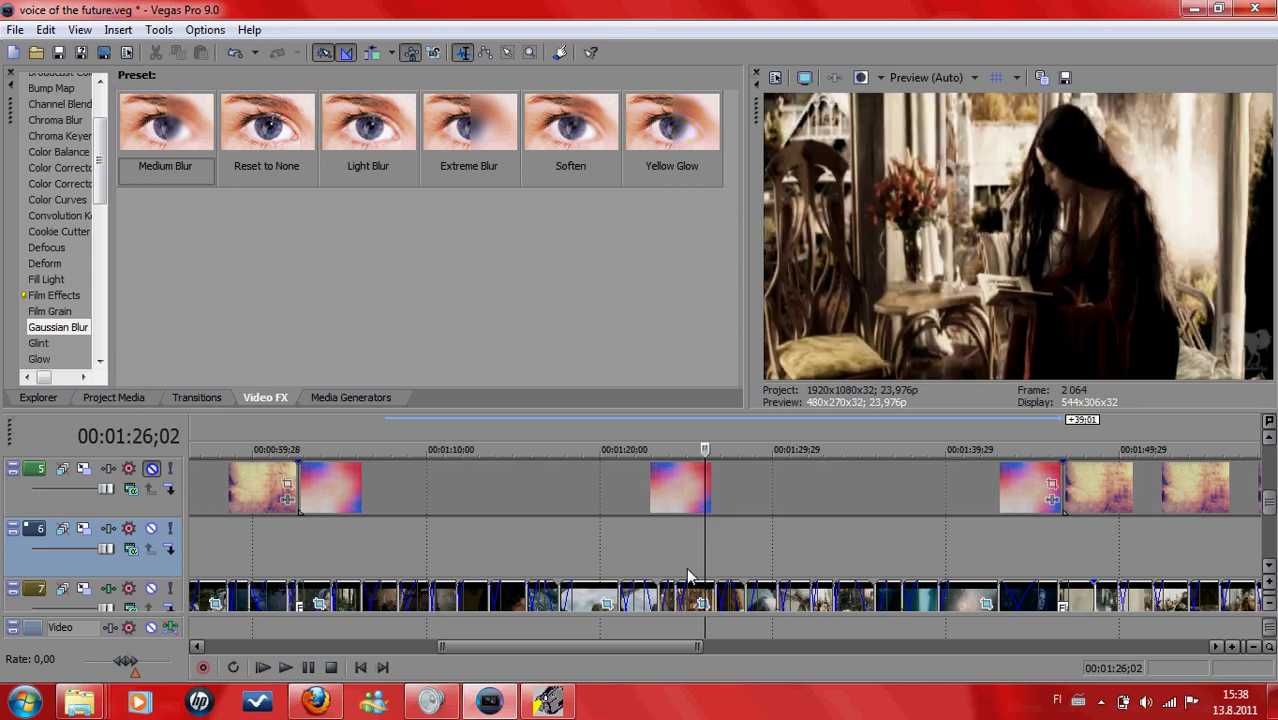
{"action": "left_click", "coordinate": [151, 468]}
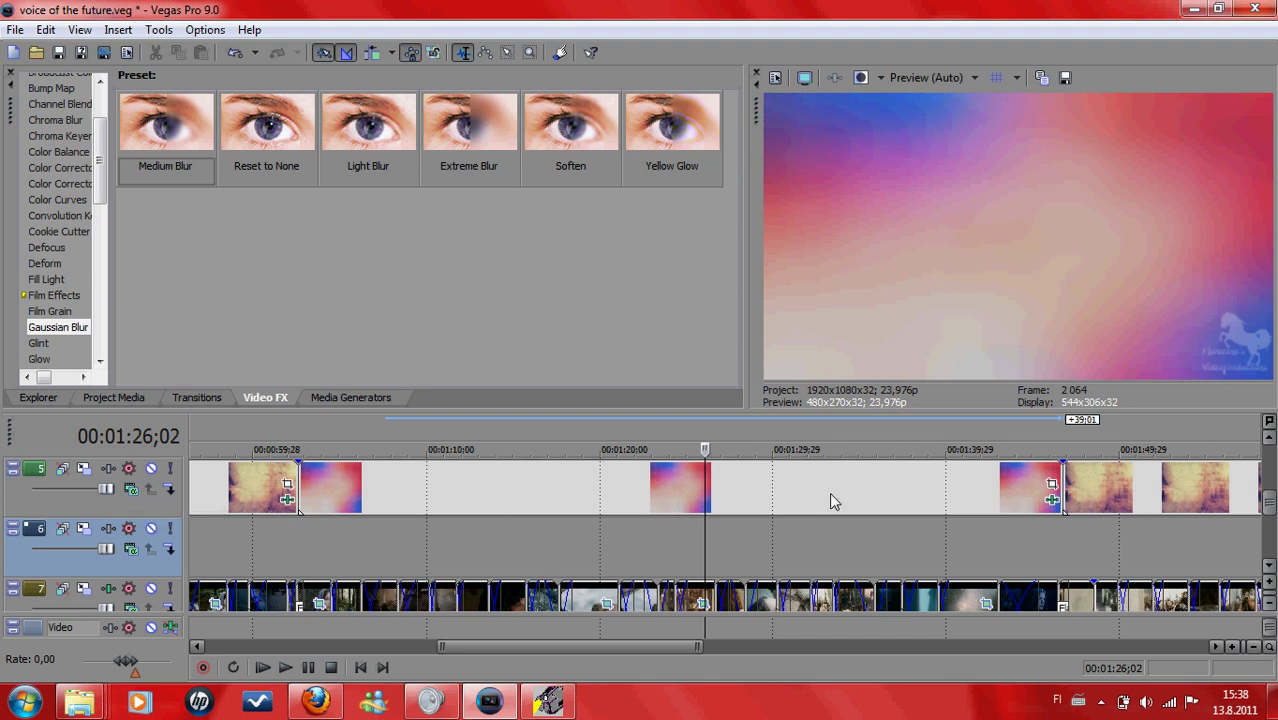
{"action": "left_click", "coordinate": [131, 489]}
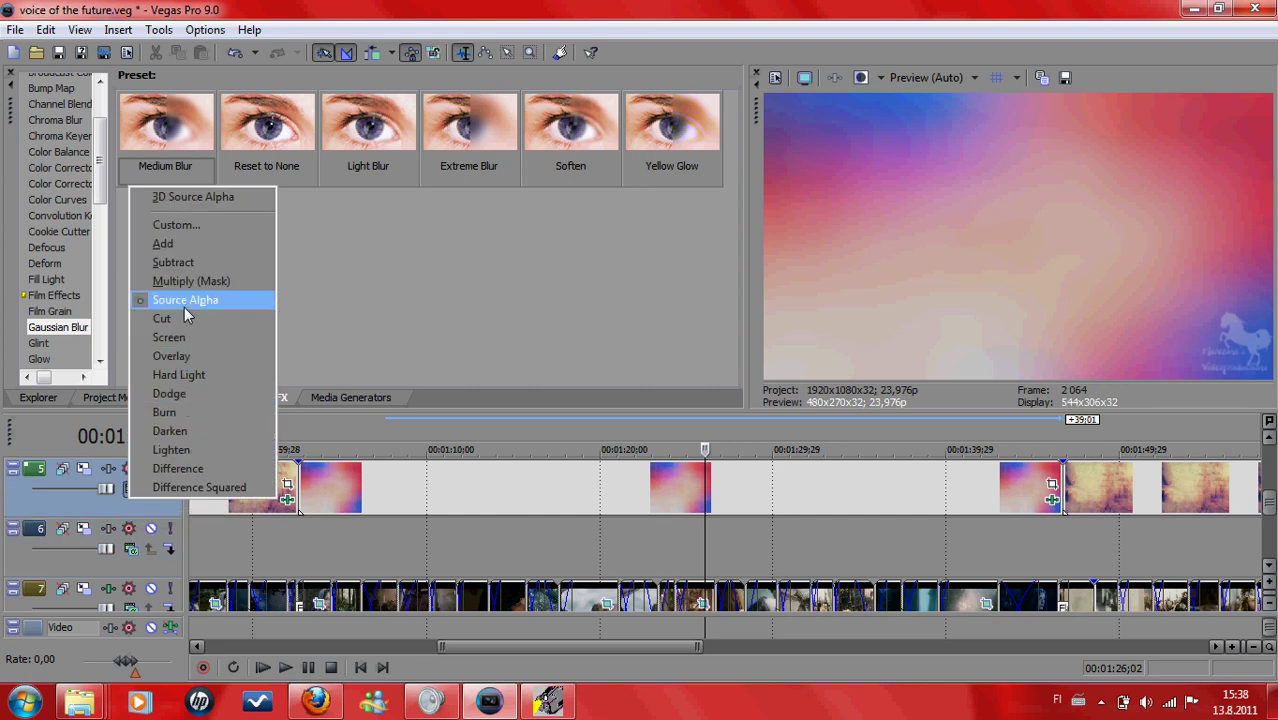
{"action": "left_click", "coordinate": [176, 356]}
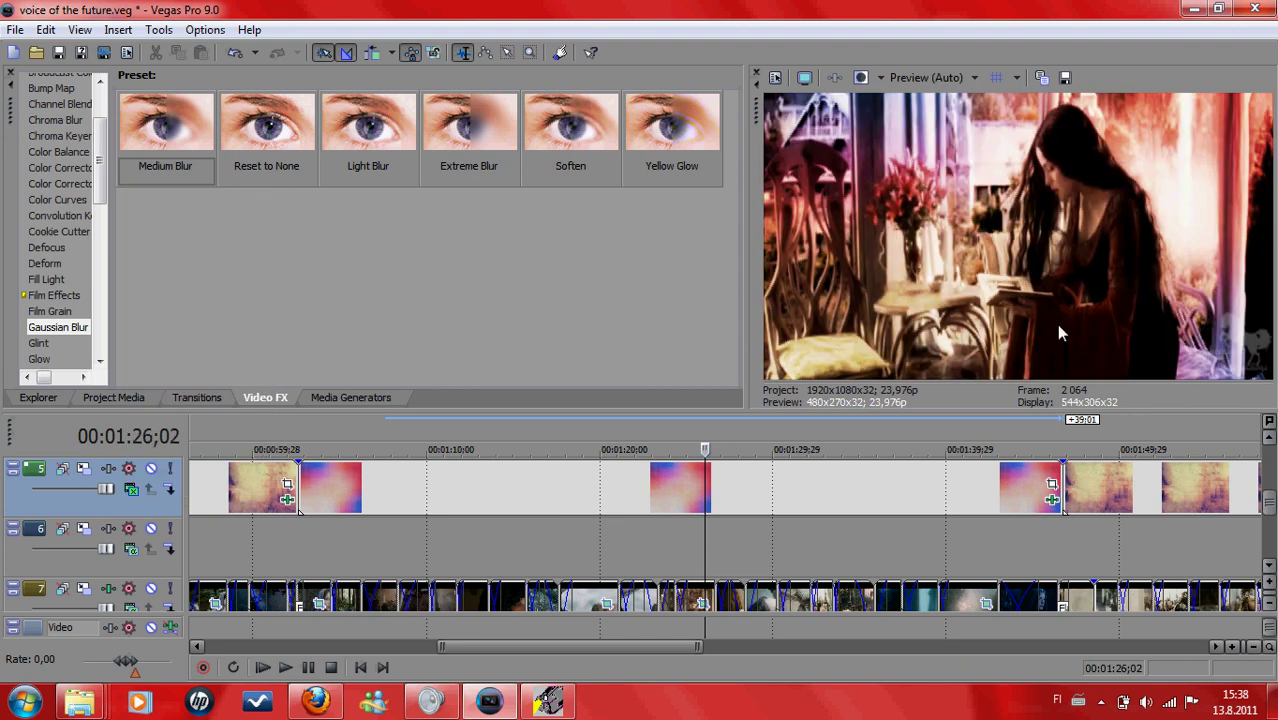
Step: Check the overlaid footage earlier on the timeline, placing the playhead at 00:00:46;06 under the beige texture
{"action": "left_click", "coordinate": [241, 528]}
{"action": "scroll", "coordinate": [300, 554], "scroll_direction": "up", "scroll_amount": 2}
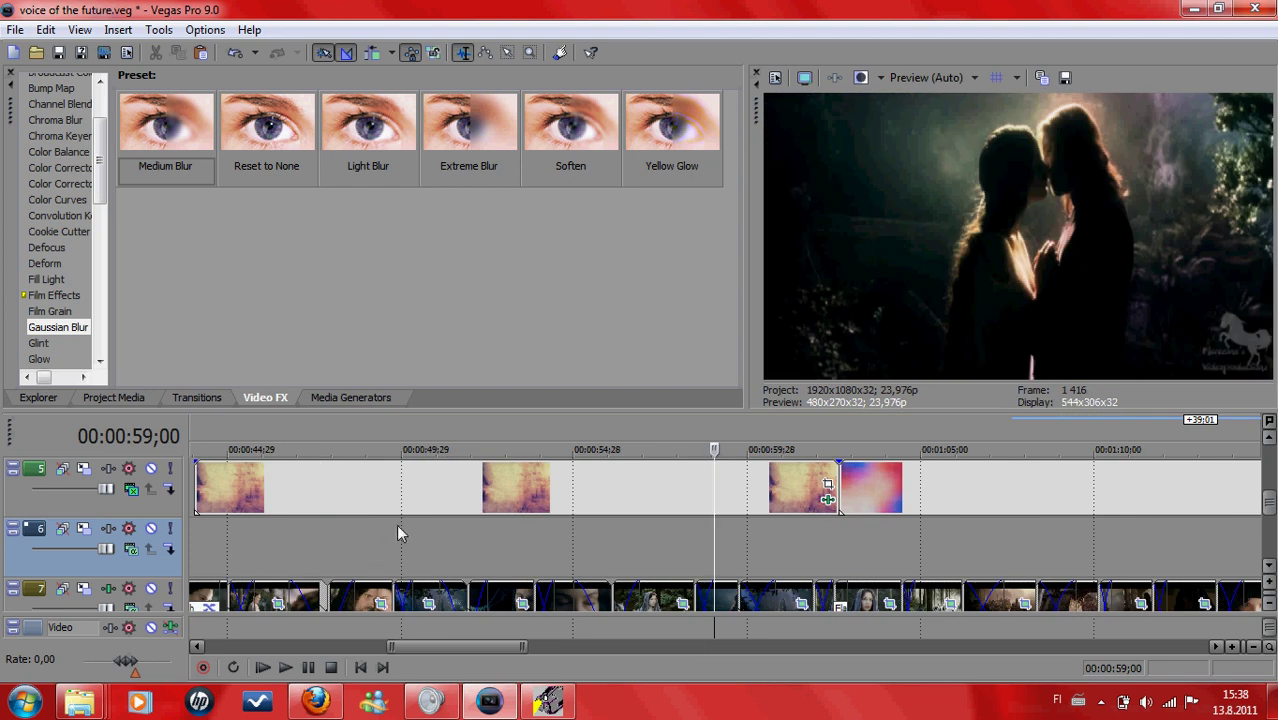
{"action": "left_click", "coordinate": [270, 541]}
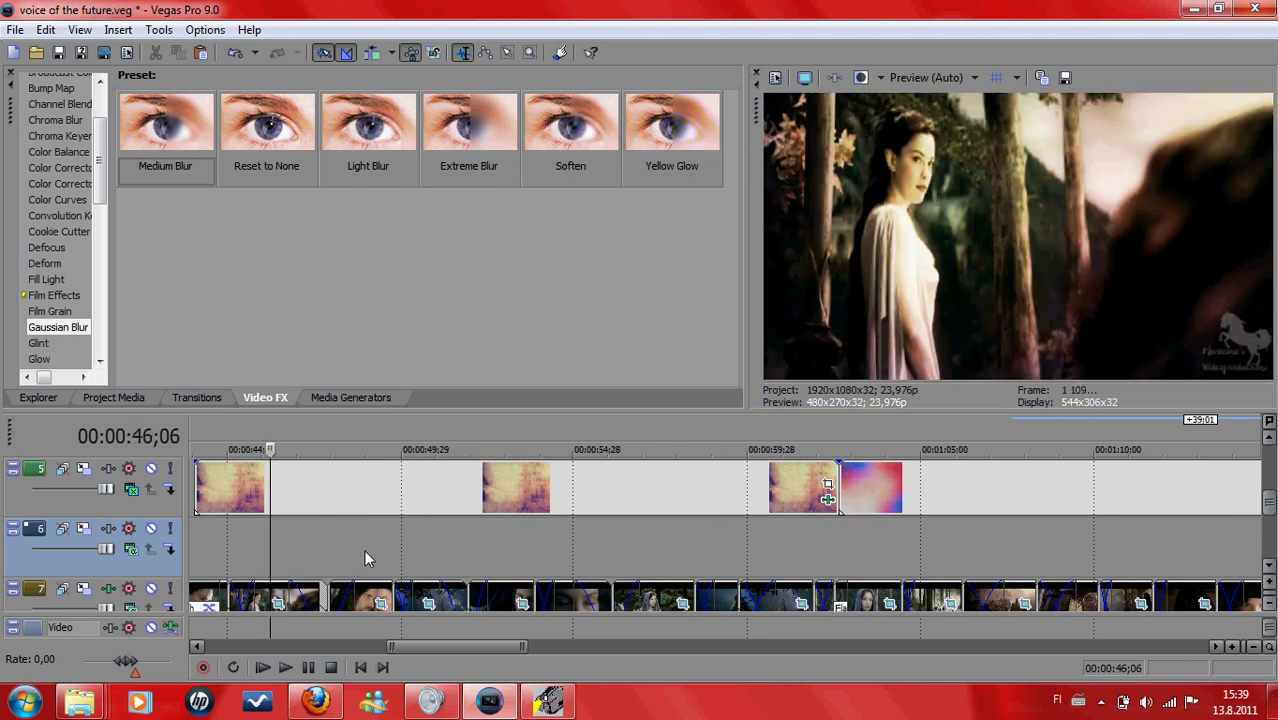
{"action": "scroll", "coordinate": [480, 565], "scroll_direction": "left", "scroll_amount": 3}
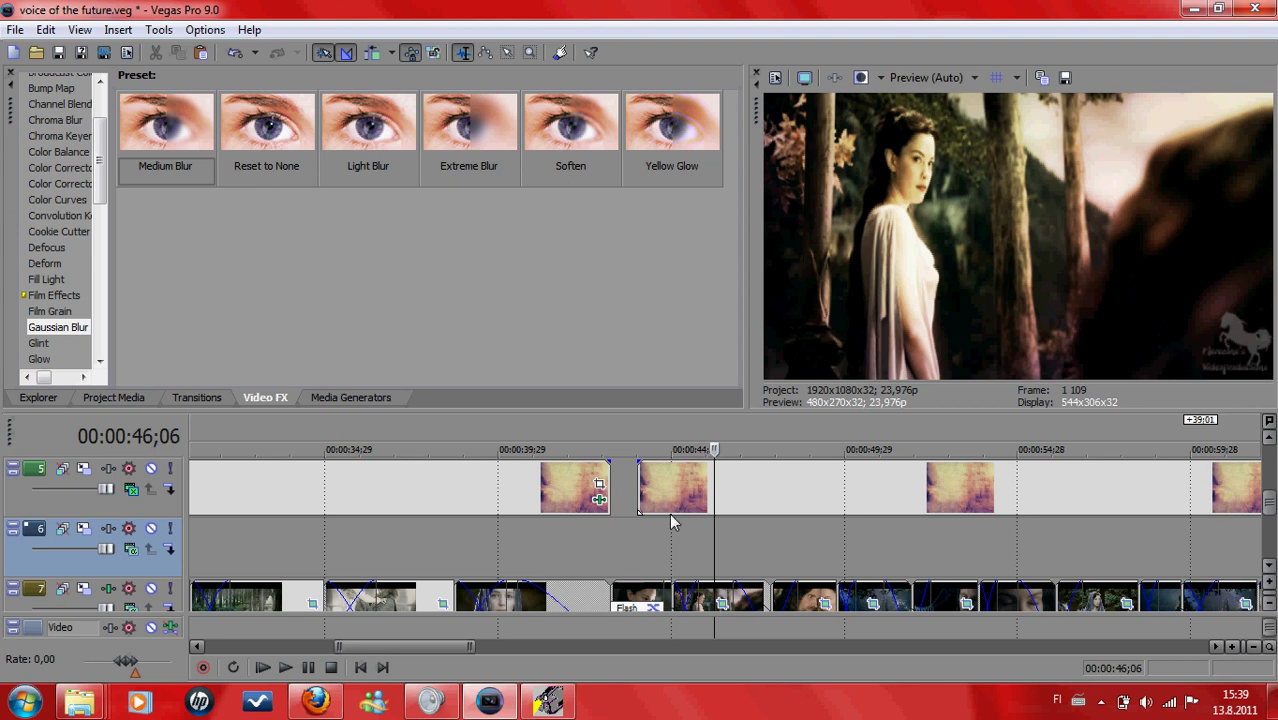
Step: Show track 5 in Source Alpha, disable Gaussian Blur on the beige texture before the pink-and-blue one, and view the unblurred texture in Overlay
{"action": "left_click", "coordinate": [131, 489]}
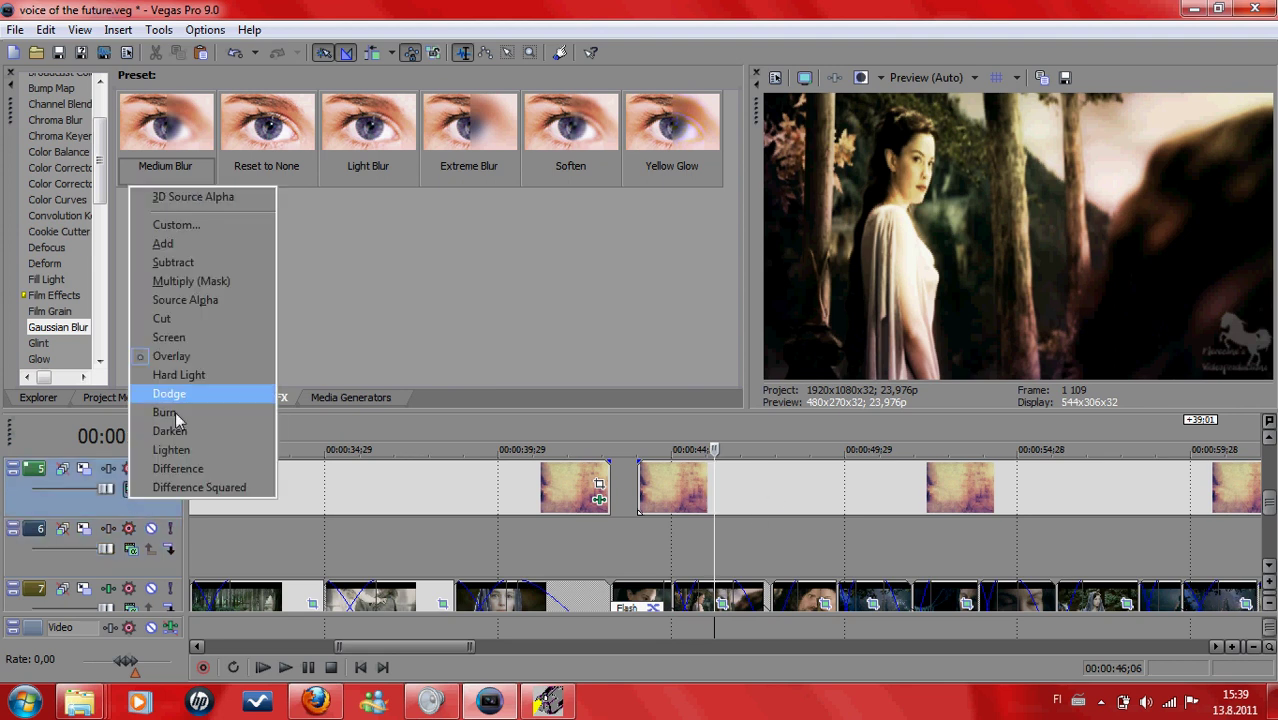
{"action": "left_click", "coordinate": [190, 300]}
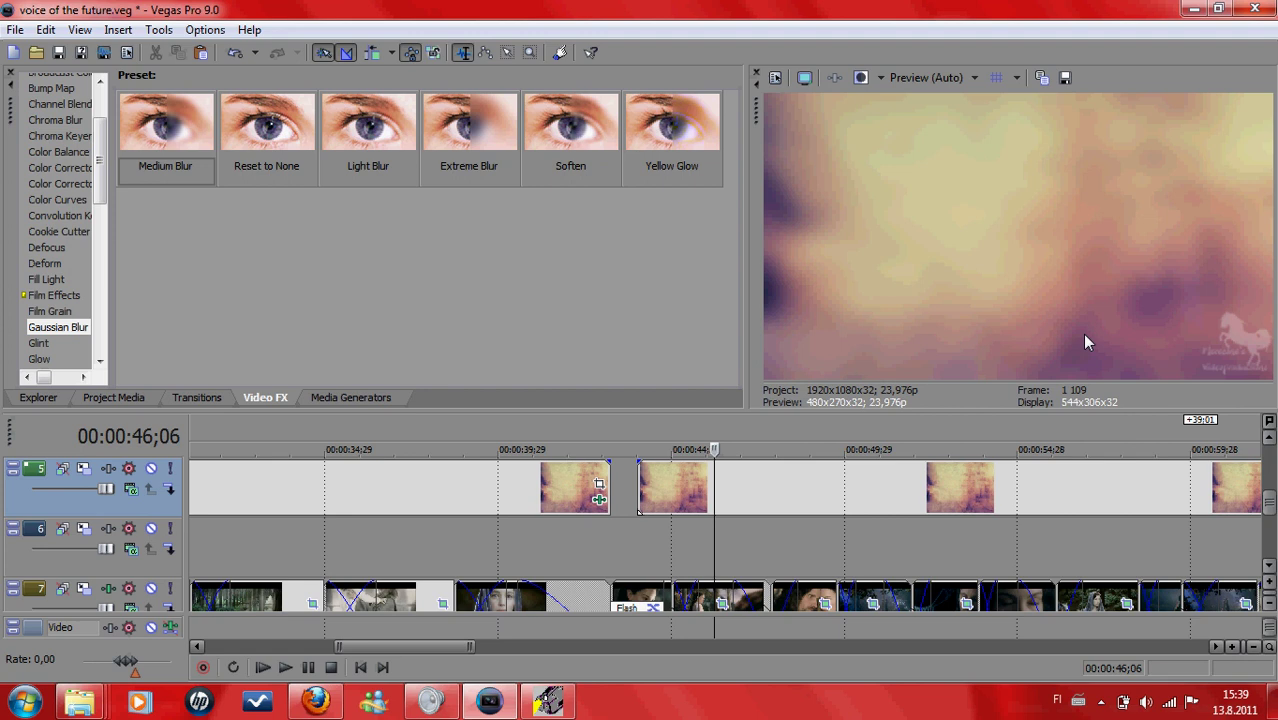
{"action": "scroll", "coordinate": [717, 472], "scroll_direction": "down", "scroll_amount": 2}
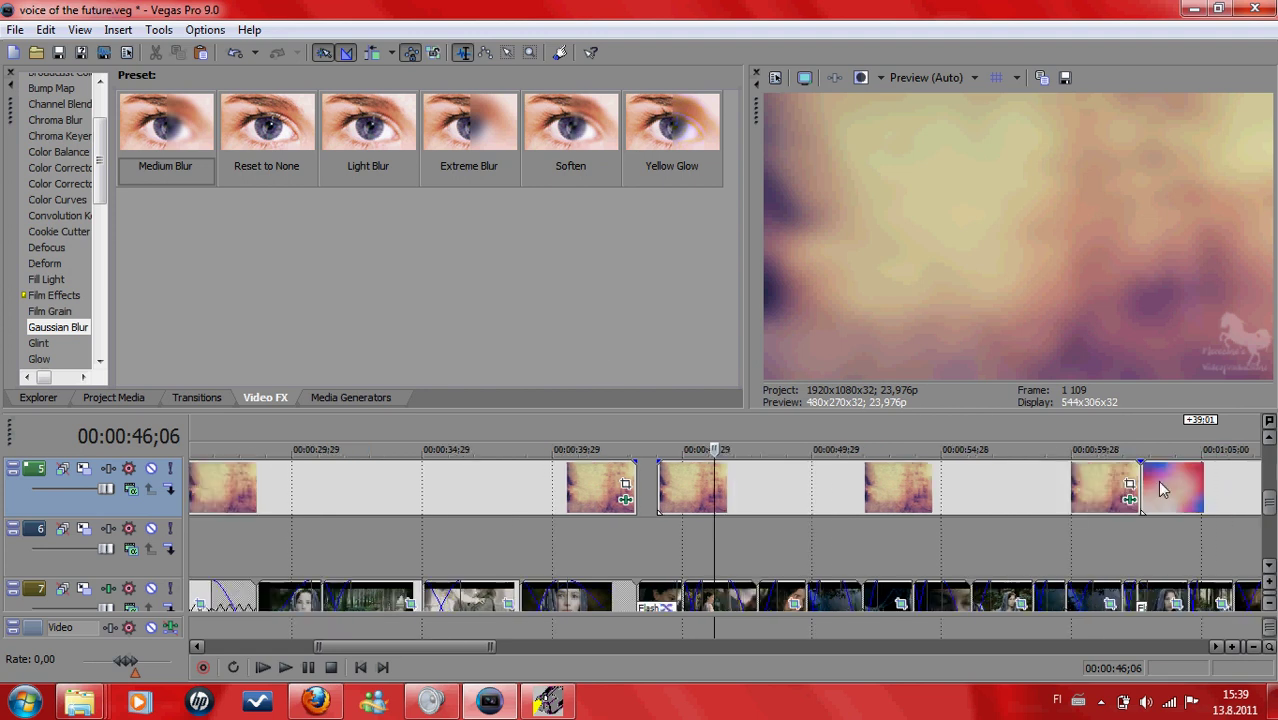
{"action": "left_click", "coordinate": [1130, 502]}
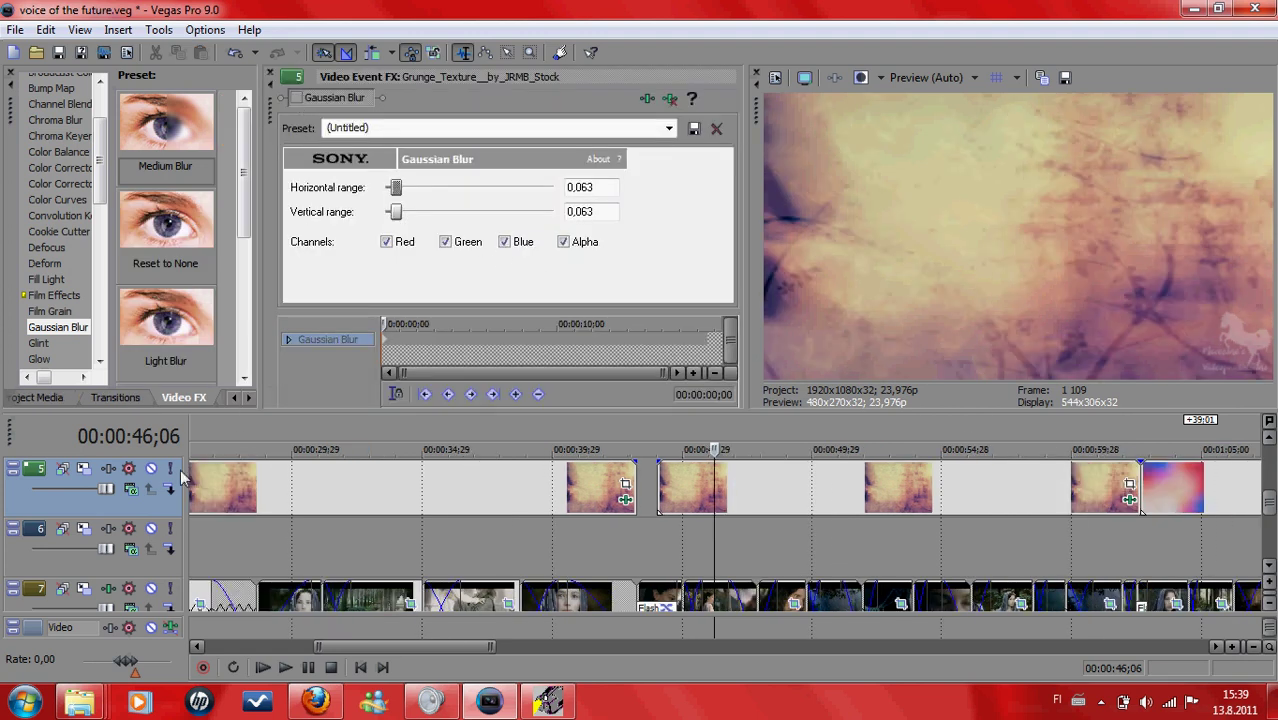
{"action": "left_click", "coordinate": [140, 489]}
{"action": "left_click", "coordinate": [180, 356]}
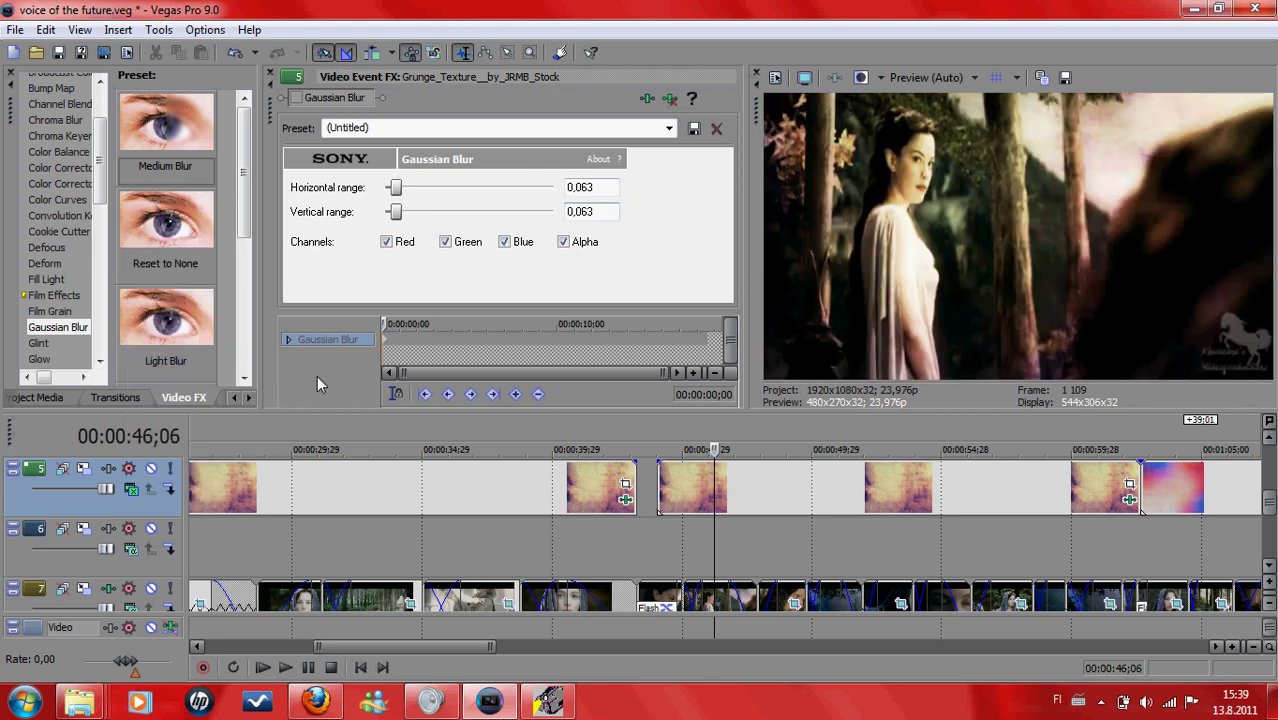
Step: Show track 5 in Source Alpha again, re-enable the beige texture's Gaussian Blur, and return the track to Overlay
{"action": "left_click", "coordinate": [140, 489]}
{"action": "left_click", "coordinate": [195, 298]}
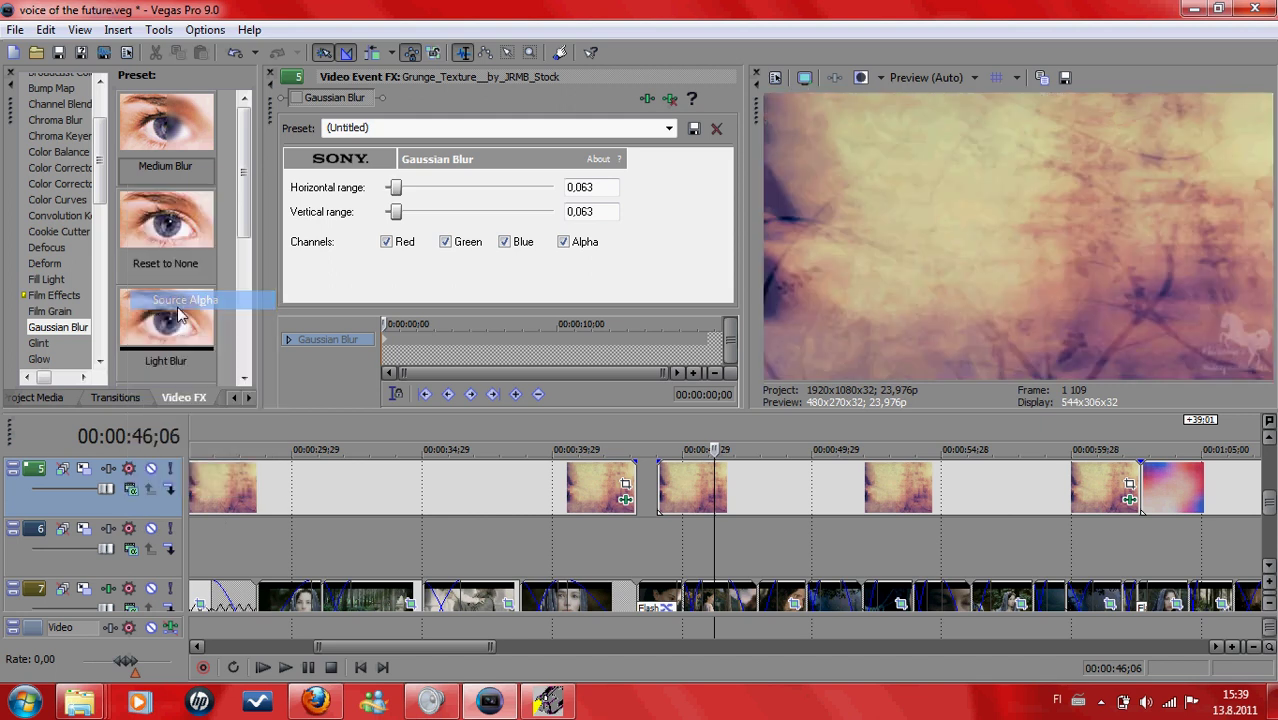
{"action": "left_click", "coordinate": [297, 98]}
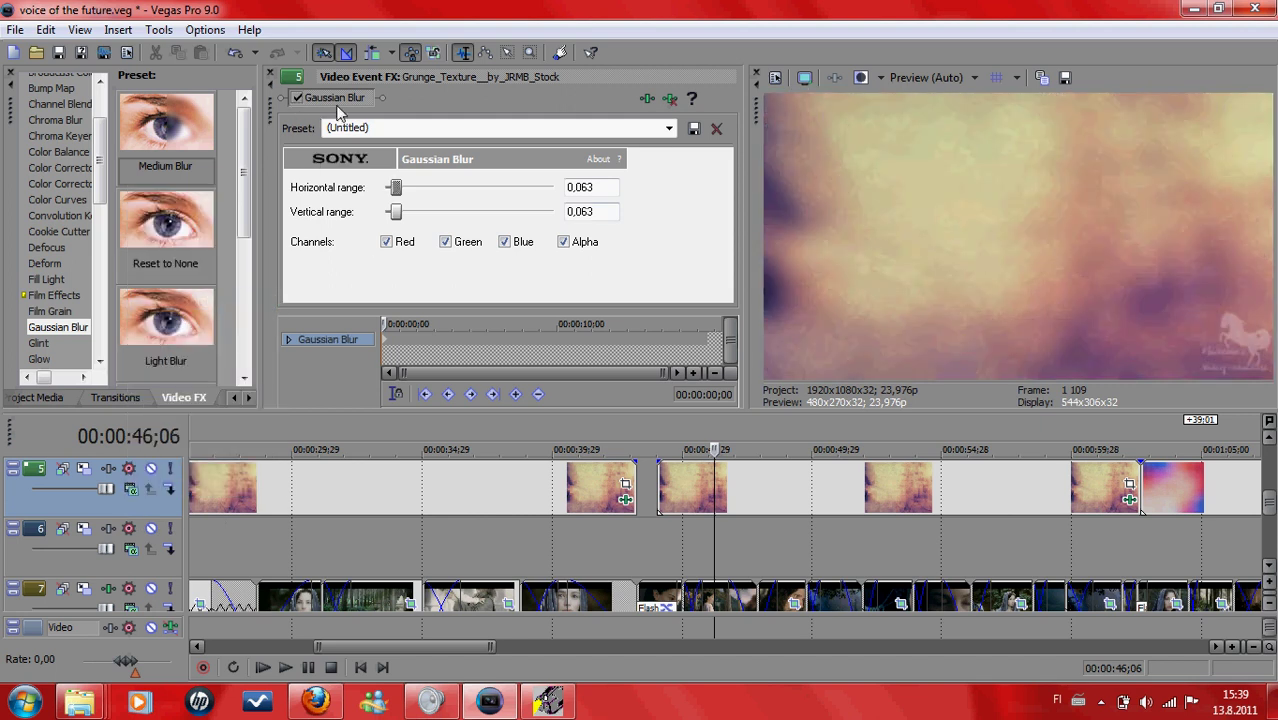
{"action": "left_click", "coordinate": [131, 489]}
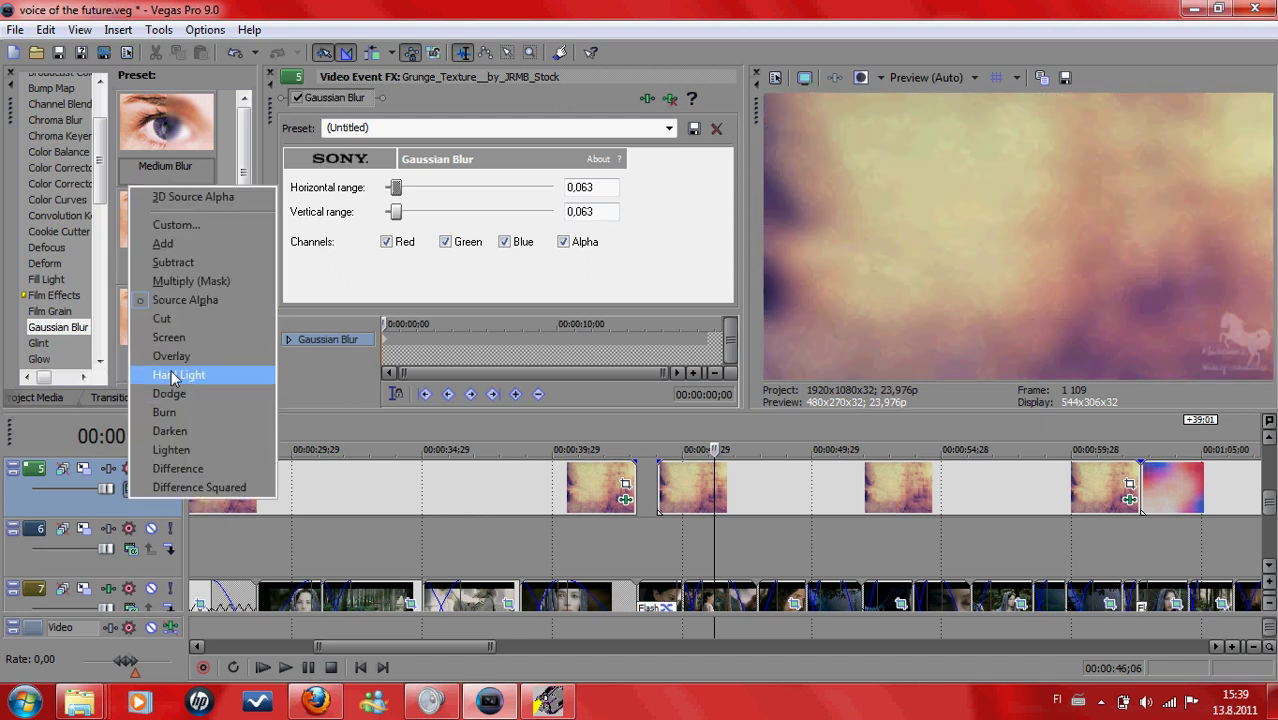
{"action": "left_click", "coordinate": [172, 357]}
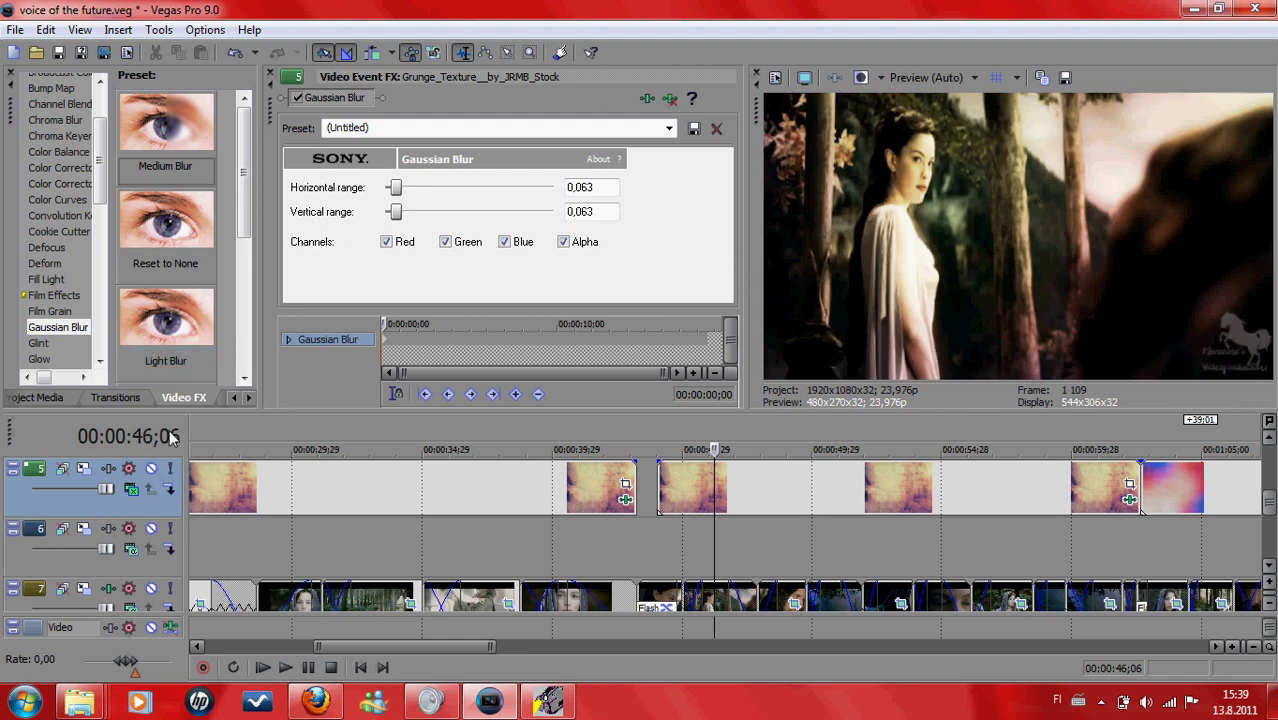
Step: Try the Dodge, Hard Light and Burn compositing modes on track 5, ending back on Overlay
{"action": "left_click", "coordinate": [131, 495]}
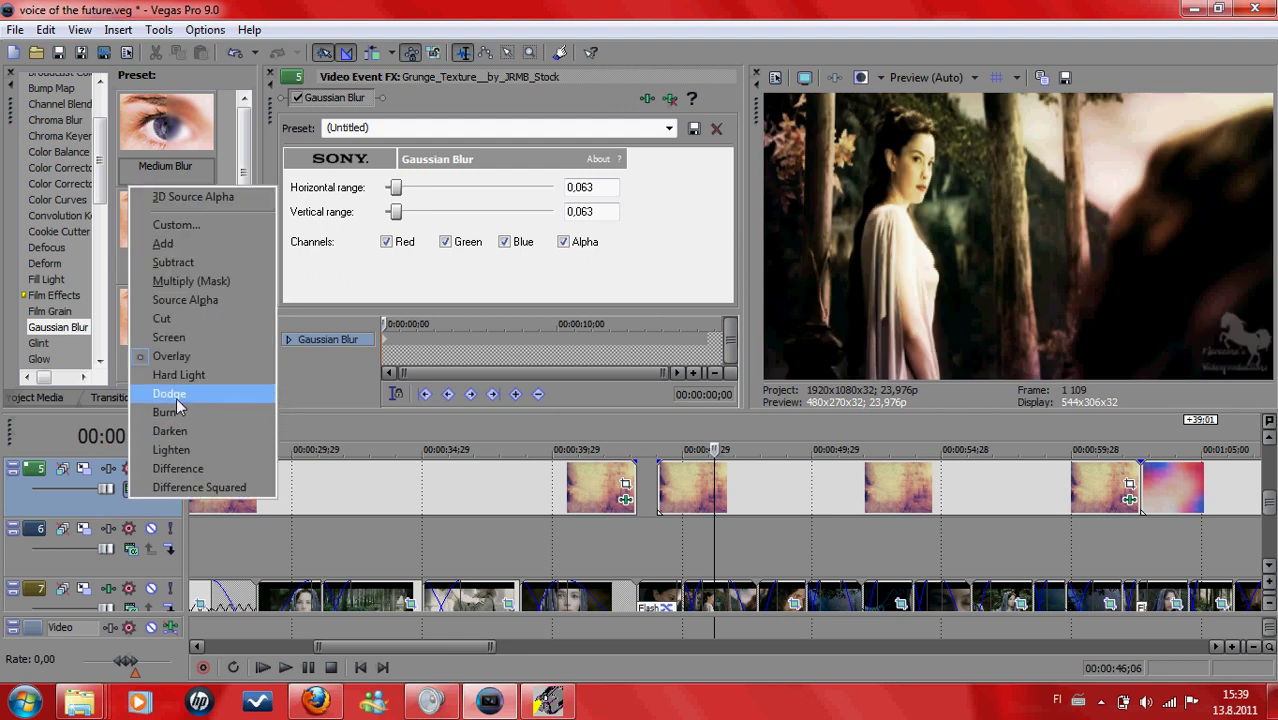
{"action": "left_click", "coordinate": [176, 397]}
{"action": "left_click", "coordinate": [131, 489]}
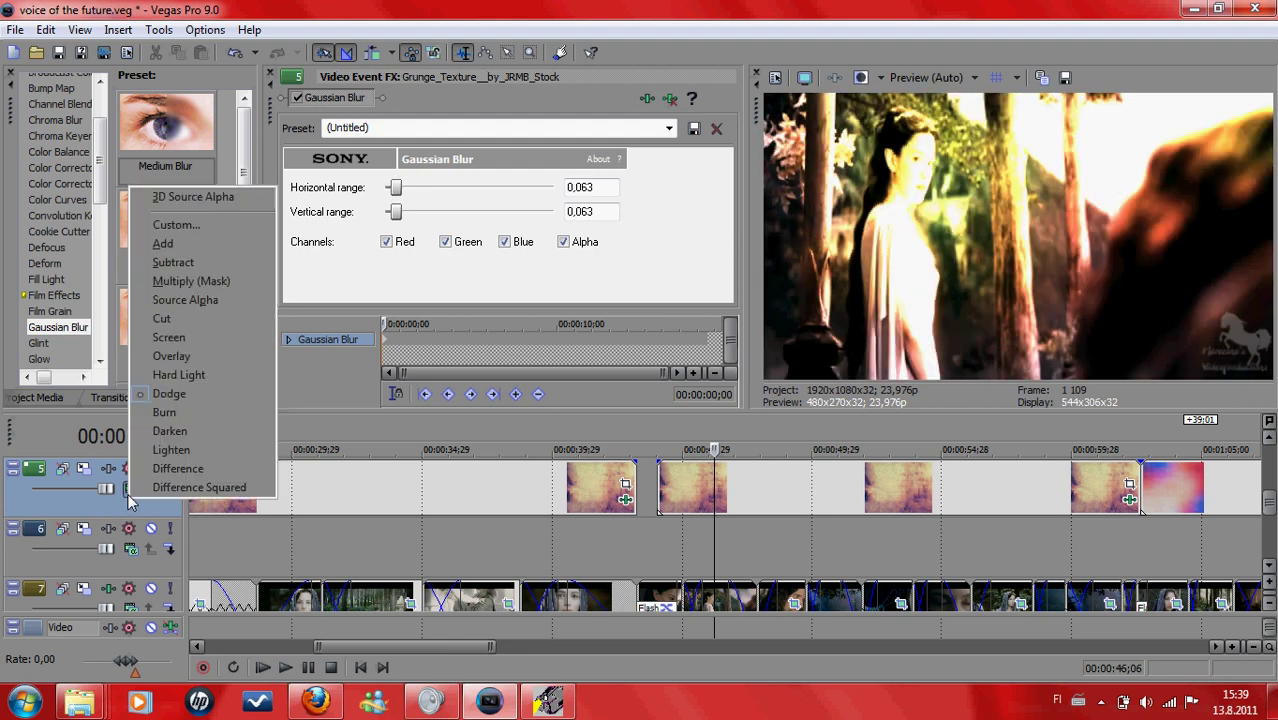
{"action": "left_click", "coordinate": [172, 362]}
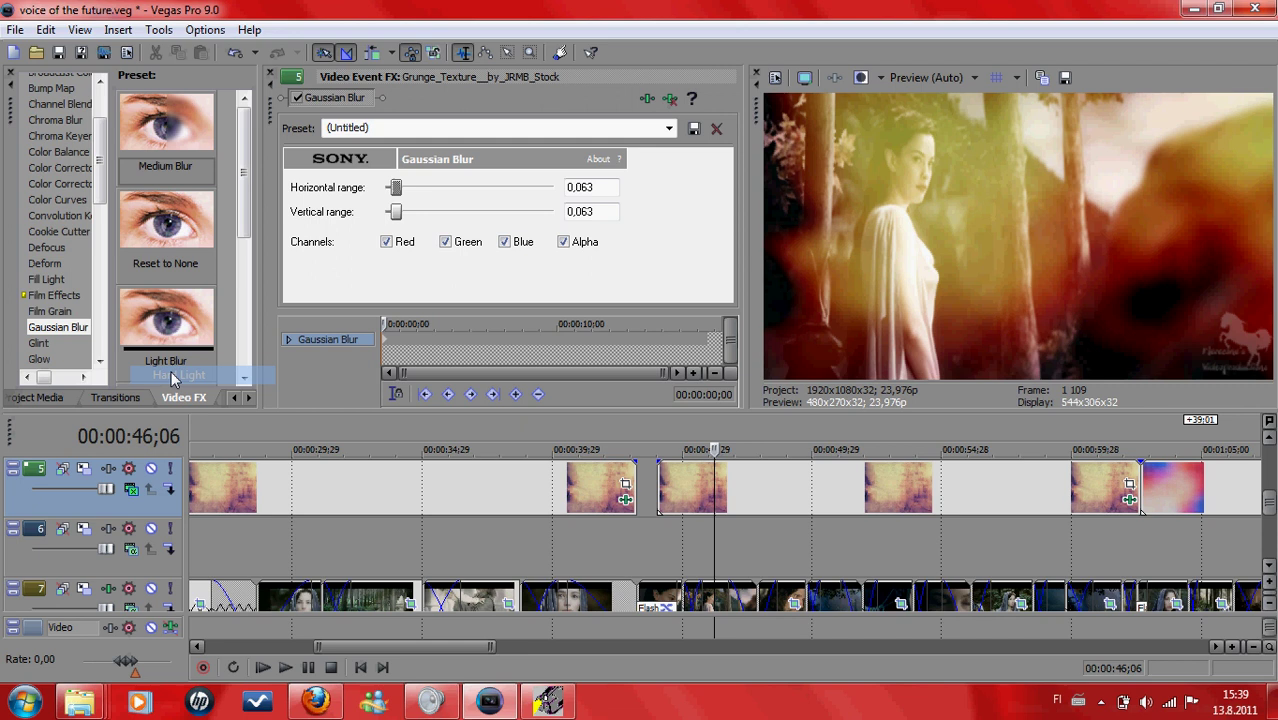
{"action": "left_click", "coordinate": [131, 489]}
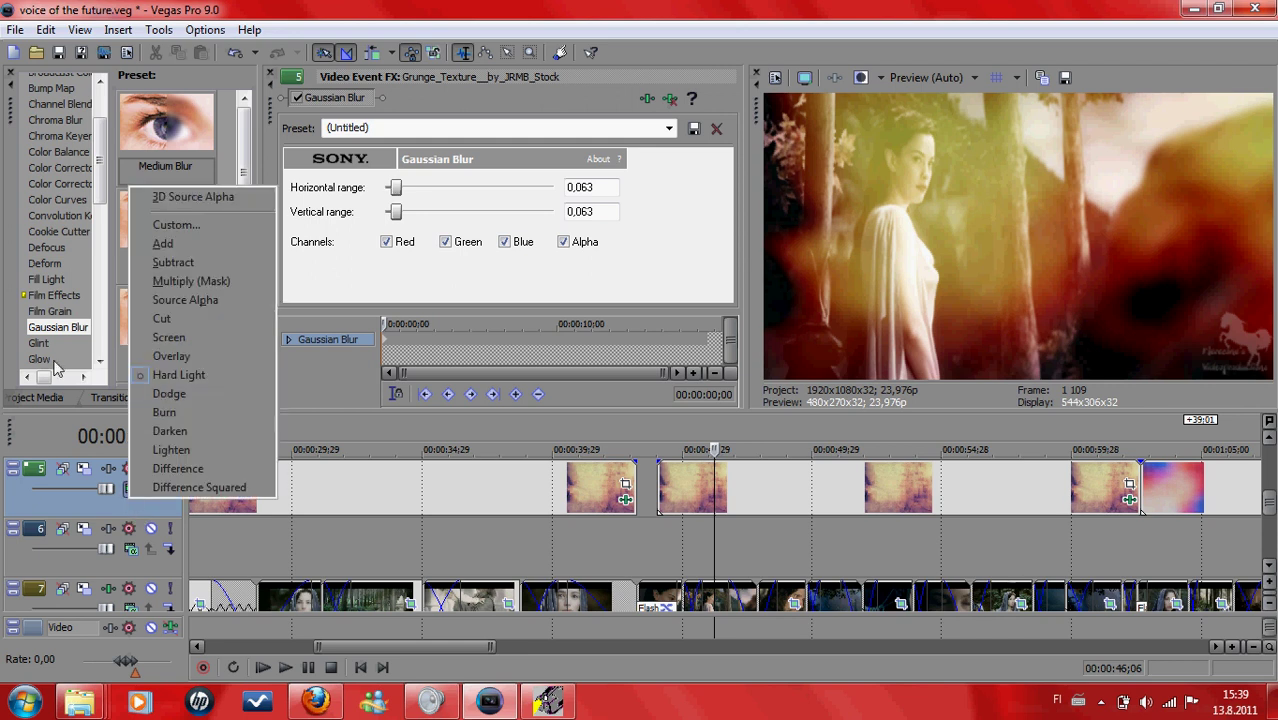
{"action": "left_click", "coordinate": [160, 413]}
{"action": "left_click", "coordinate": [131, 489]}
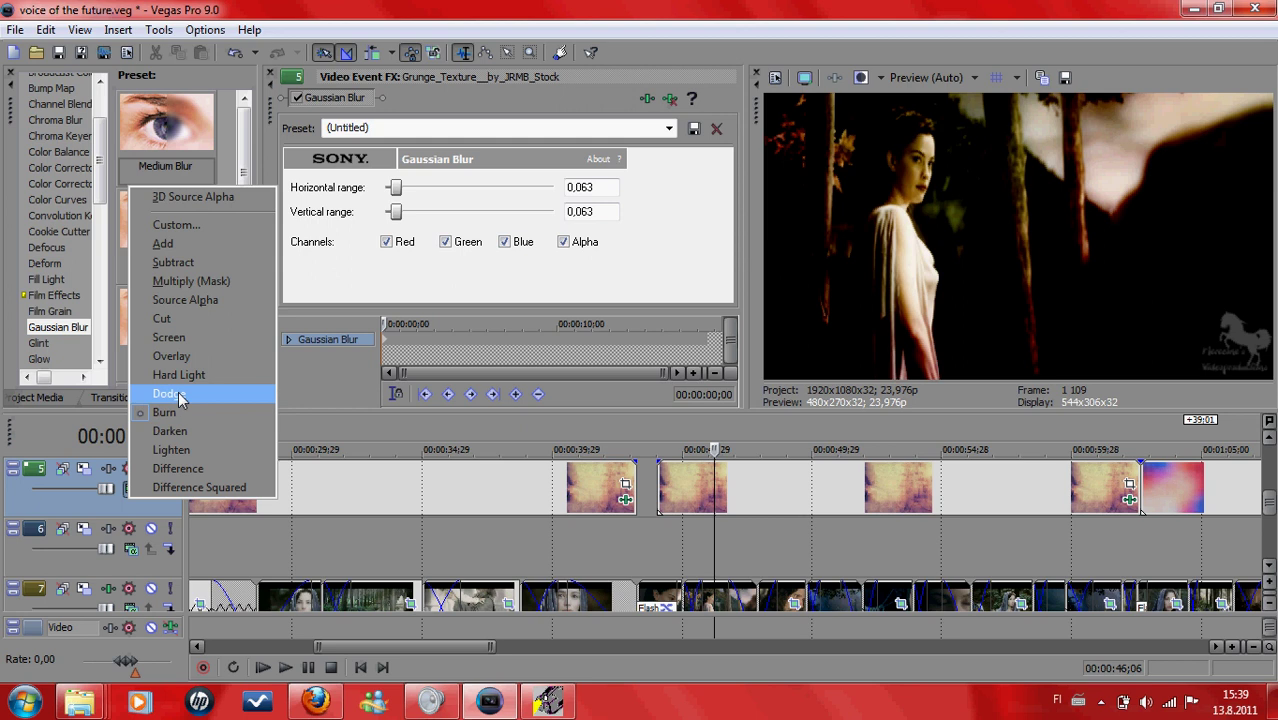
{"action": "left_click", "coordinate": [168, 338]}
Step: Try the Screen, Cut and Dodge compositing modes on track 5, ending back on Overlay
{"action": "left_click", "coordinate": [131, 489]}
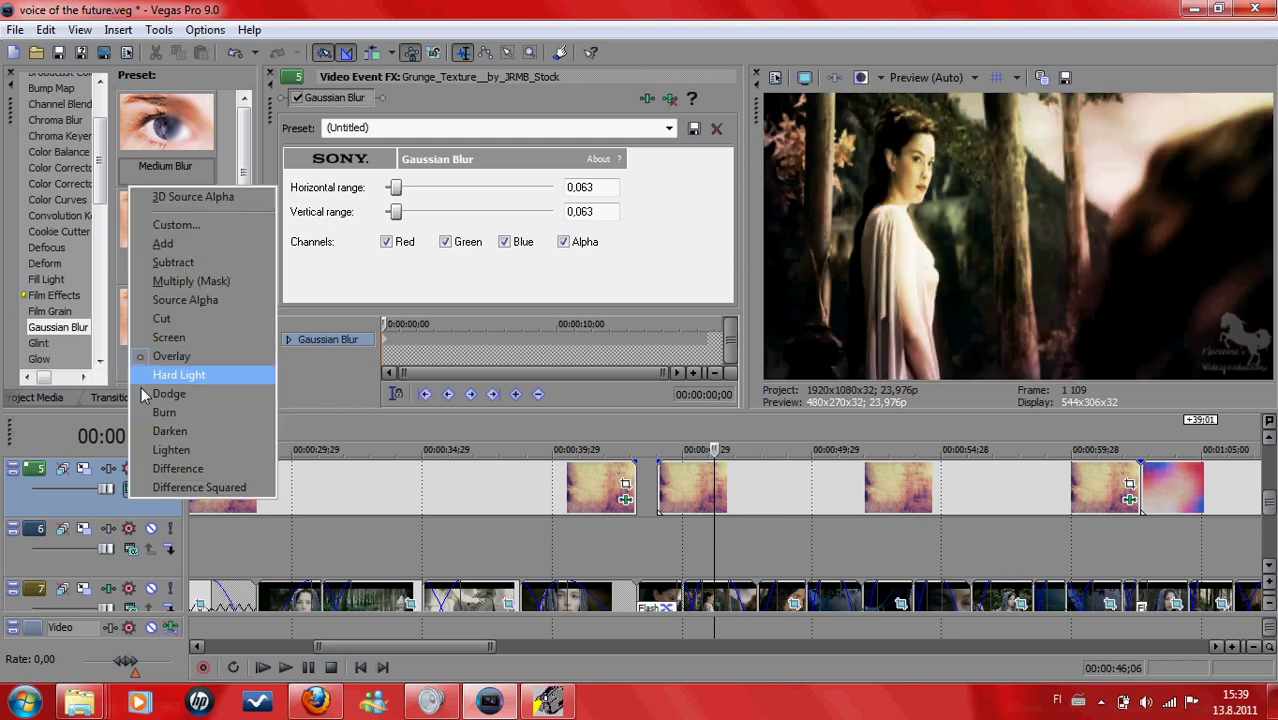
{"action": "left_click", "coordinate": [176, 358]}
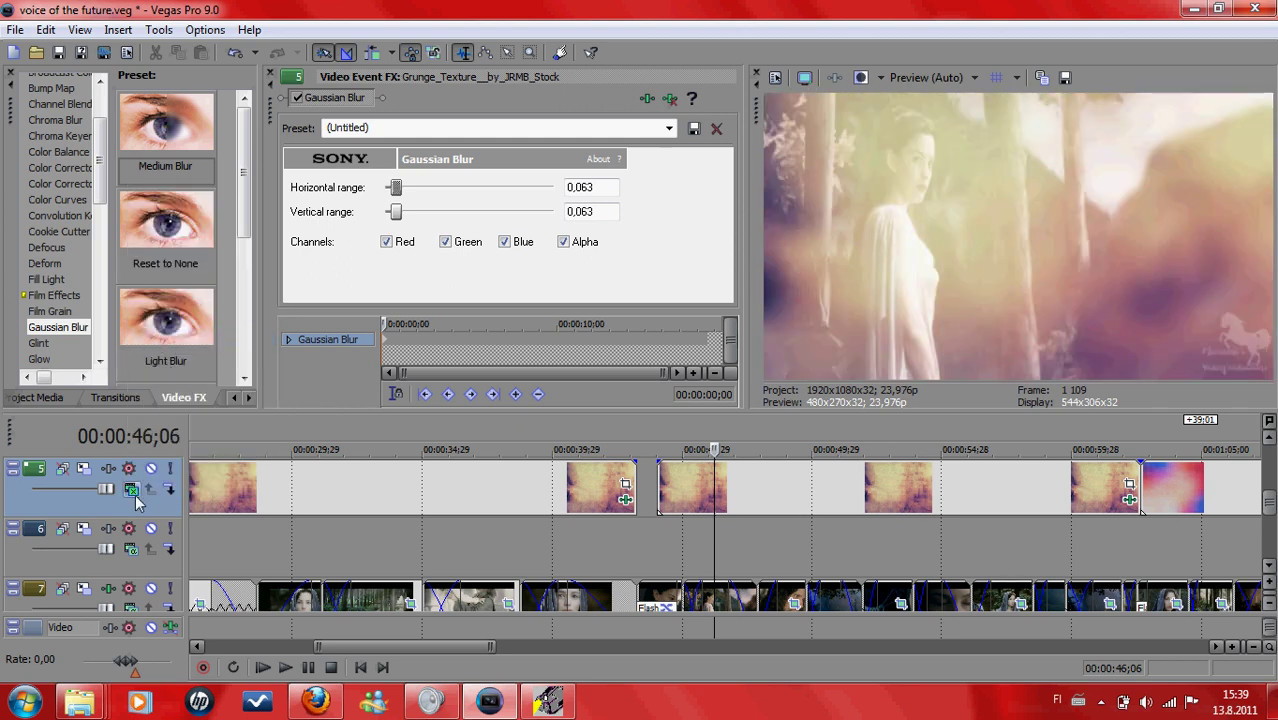
{"action": "left_click", "coordinate": [134, 492]}
{"action": "left_click", "coordinate": [178, 326]}
{"action": "left_click", "coordinate": [132, 489]}
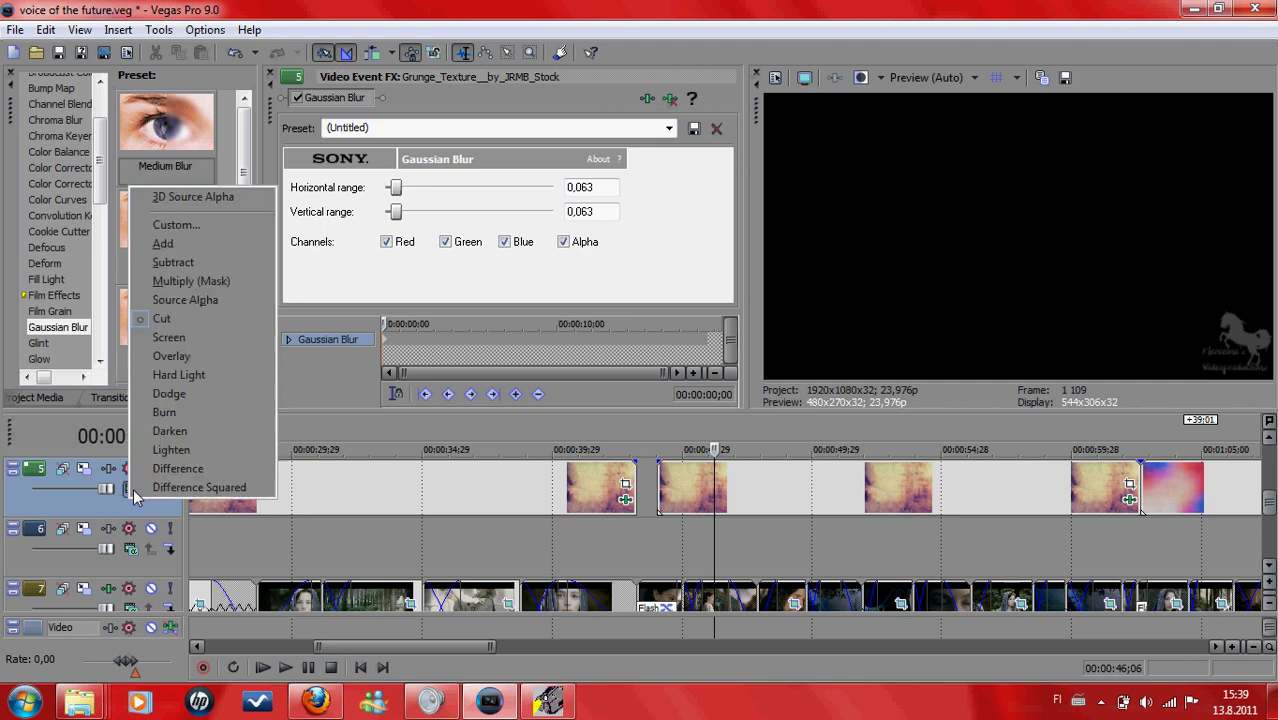
{"action": "left_click", "coordinate": [186, 393]}
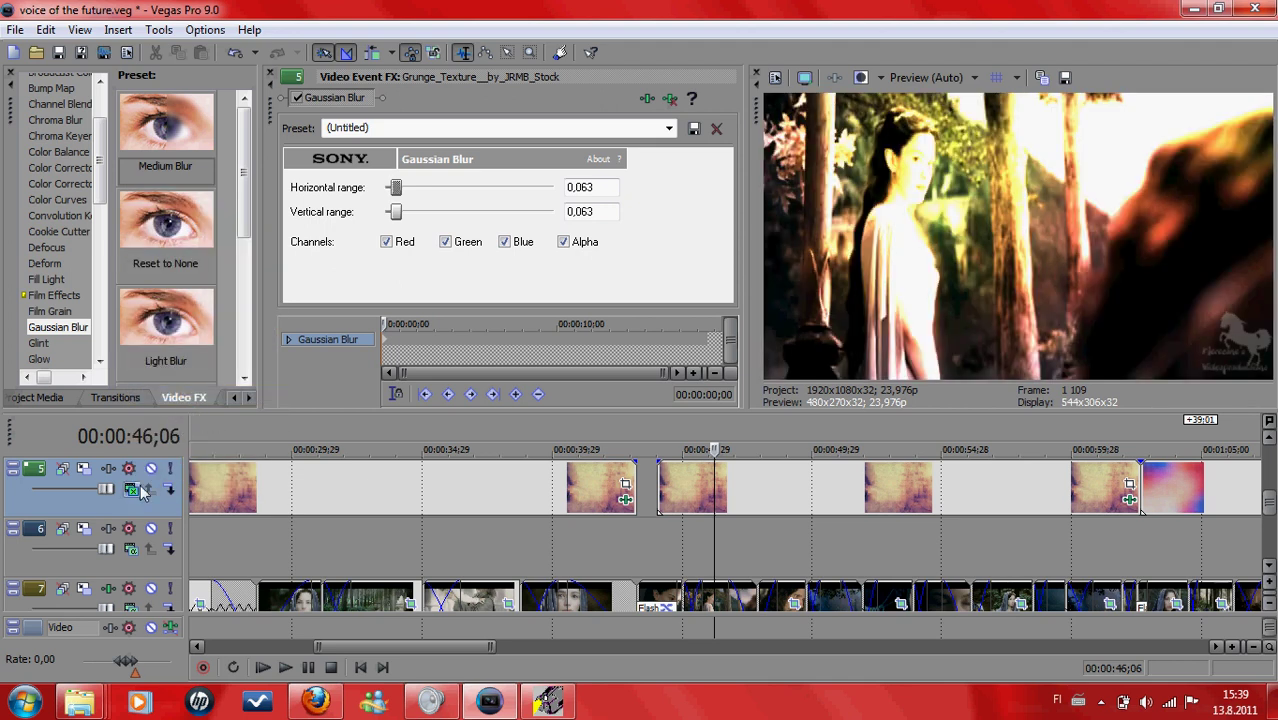
{"action": "left_click", "coordinate": [138, 490]}
{"action": "left_click", "coordinate": [200, 356]}
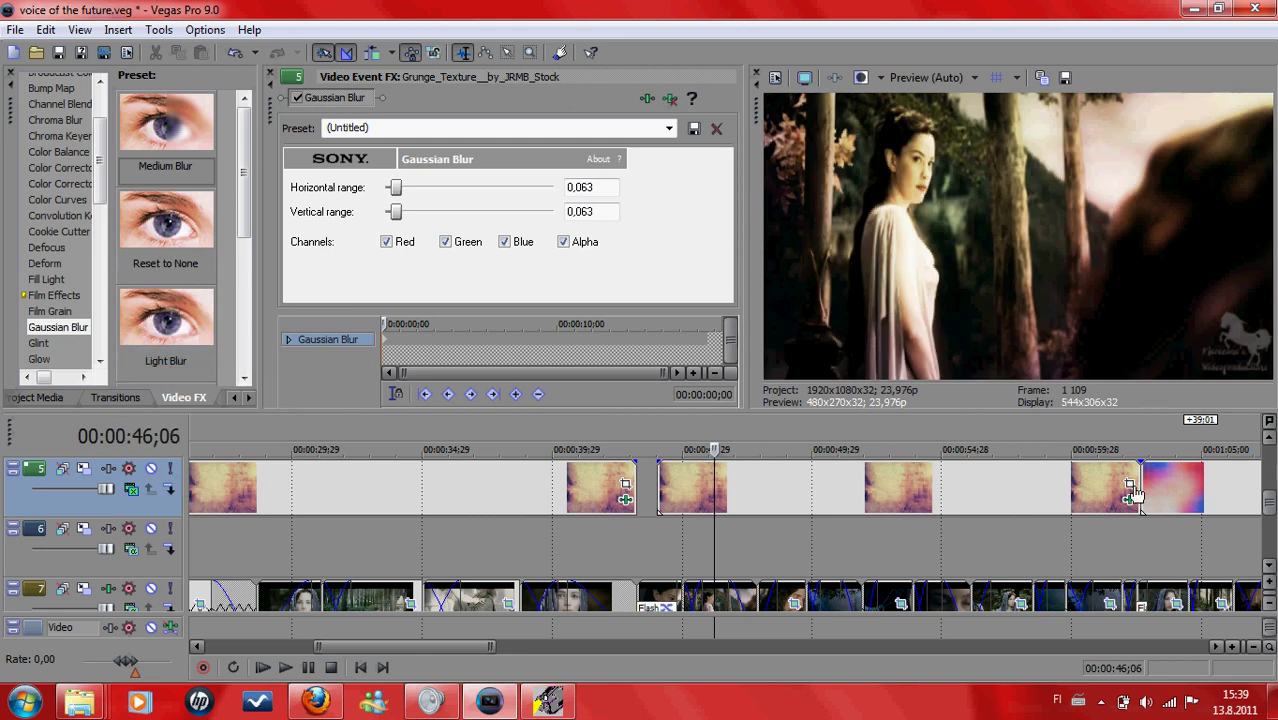
Step: Inspect the overlaid footage at 00:00:37;12 under the first beige texture and at 00:02:06;21 under the dark texture
{"action": "left_click", "coordinate": [537, 508]}
{"action": "left_click", "coordinate": [485, 539]}
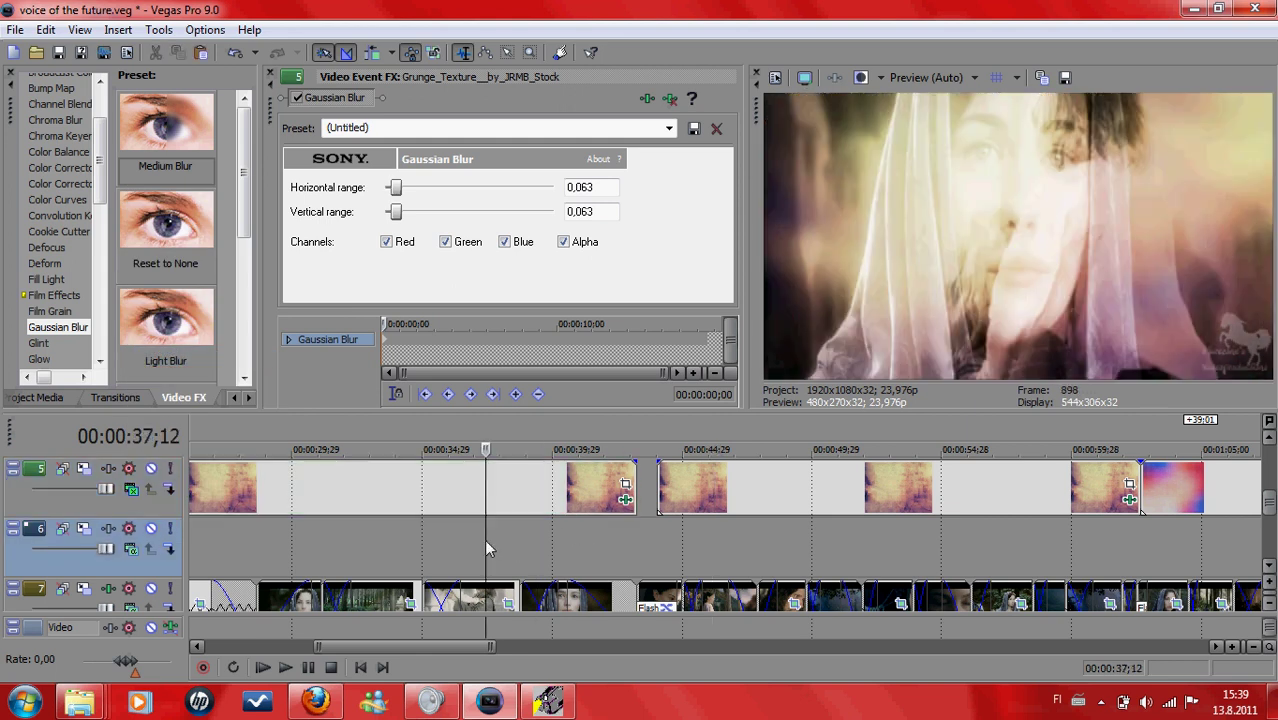
{"action": "scroll", "coordinate": [600, 535], "scroll_direction": "down", "scroll_amount": 8}
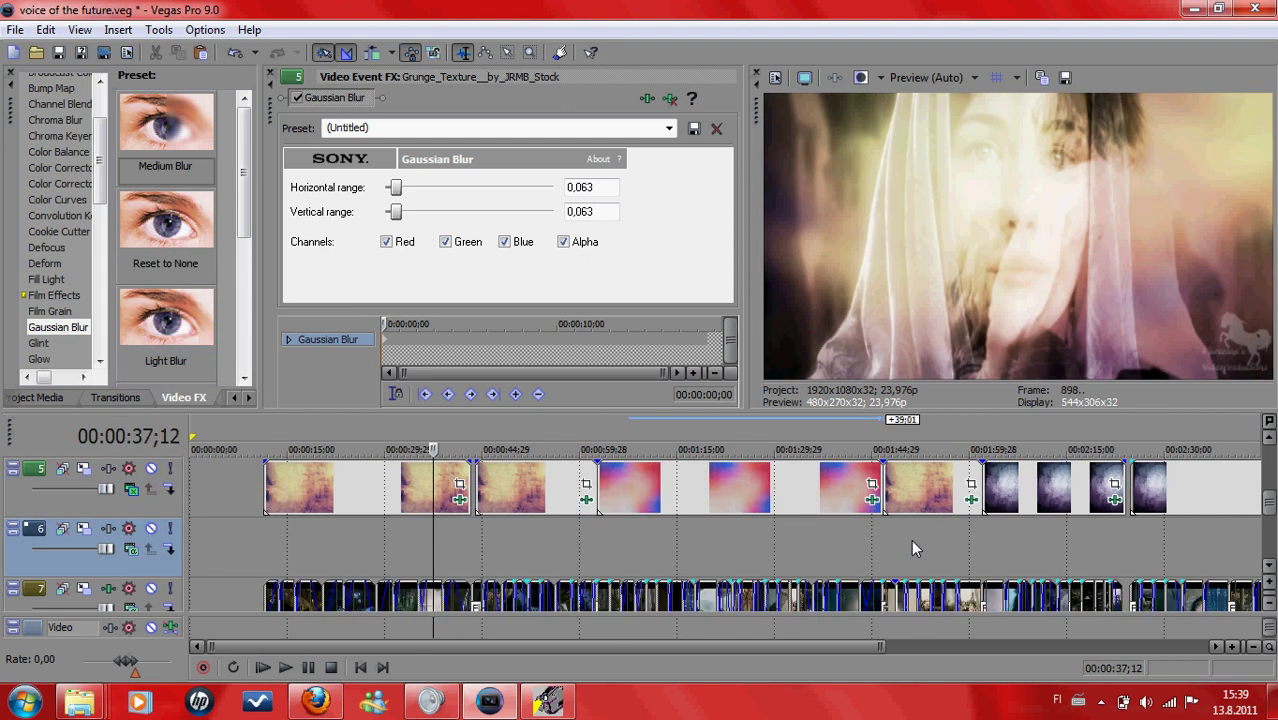
{"action": "left_click", "coordinate": [747, 529]}
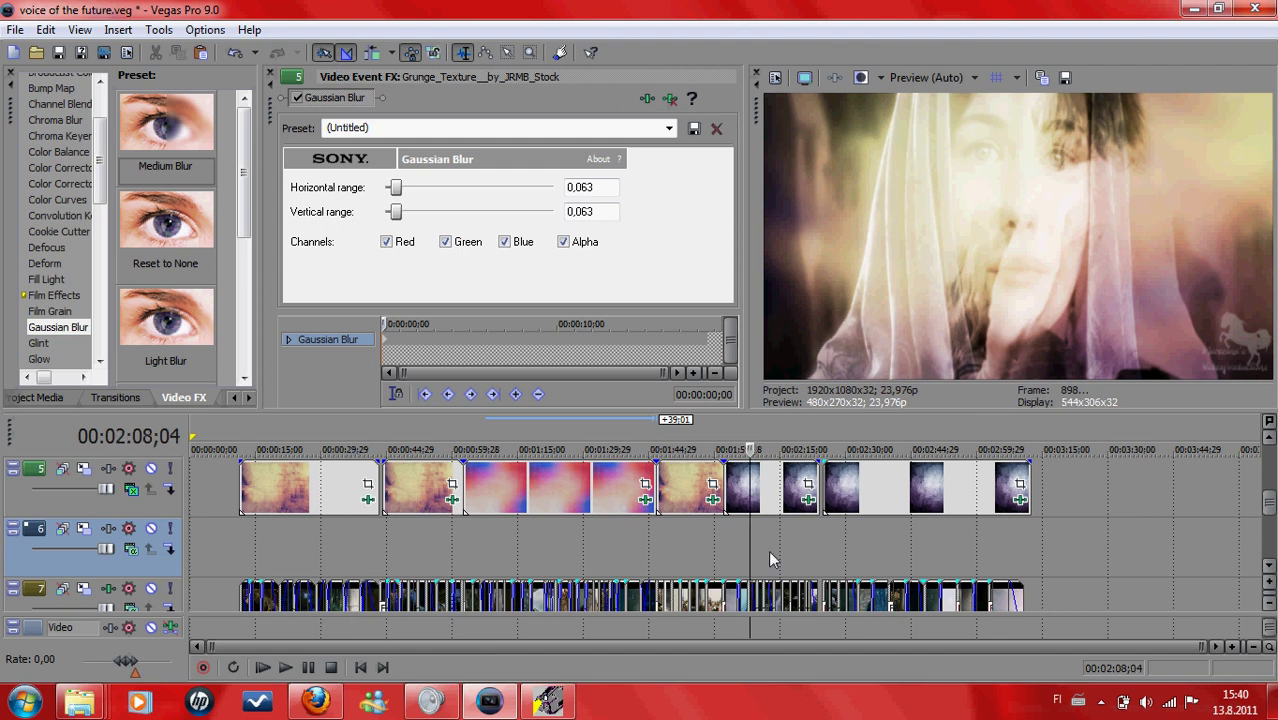
{"action": "scroll", "coordinate": [768, 550], "scroll_direction": "up", "scroll_amount": 5}
{"action": "left_click", "coordinate": [665, 544]}
{"action": "scroll", "coordinate": [696, 542], "scroll_direction": "up", "scroll_amount": 2}
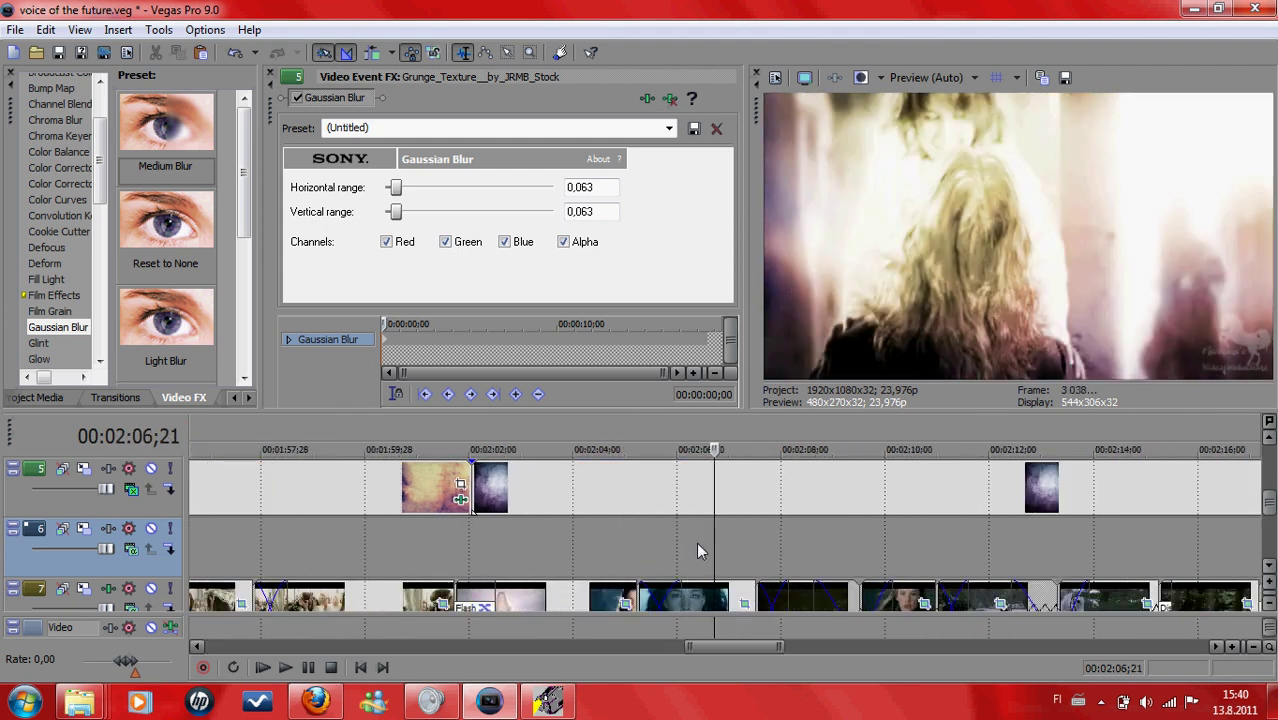
Step: Preview playback of the footage from 00:02:06;21, pause it, and place the playhead at 00:02:06;07
{"action": "key", "text": "space"}
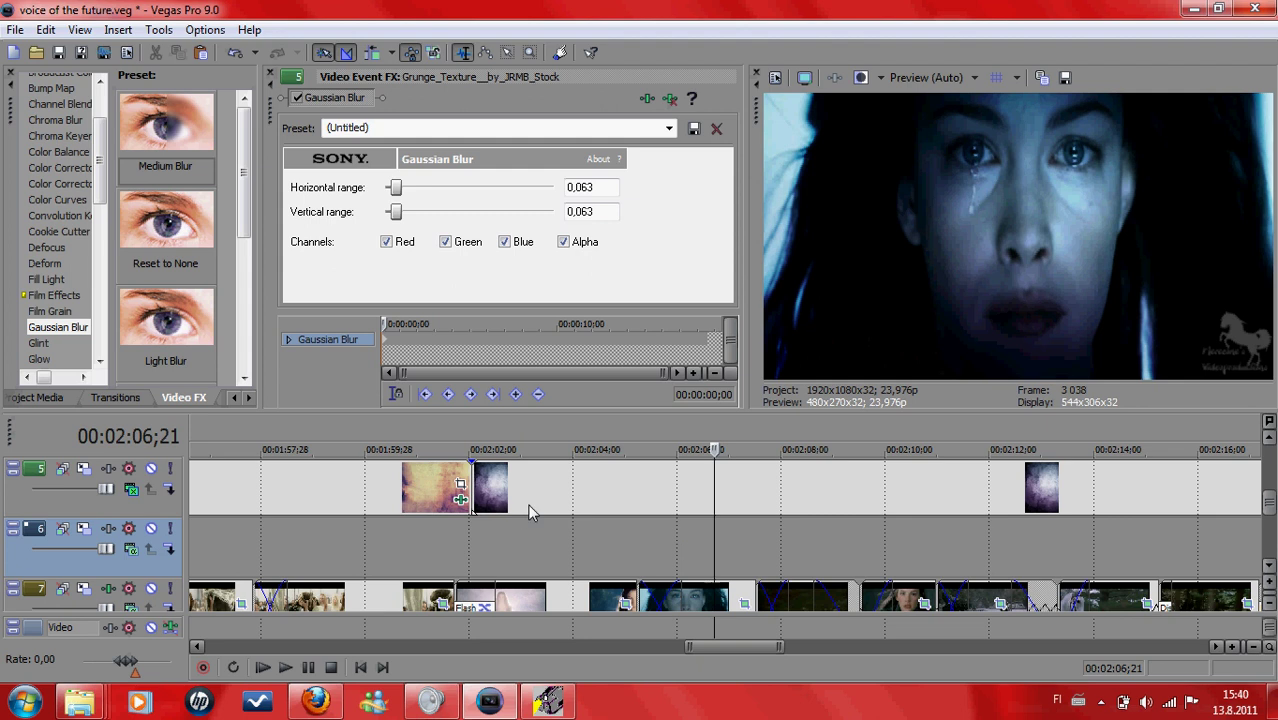
{"action": "key", "text": "space"}
{"action": "left_click_drag", "start_coordinate": [1268, 502], "coordinate": [1271, 540]}
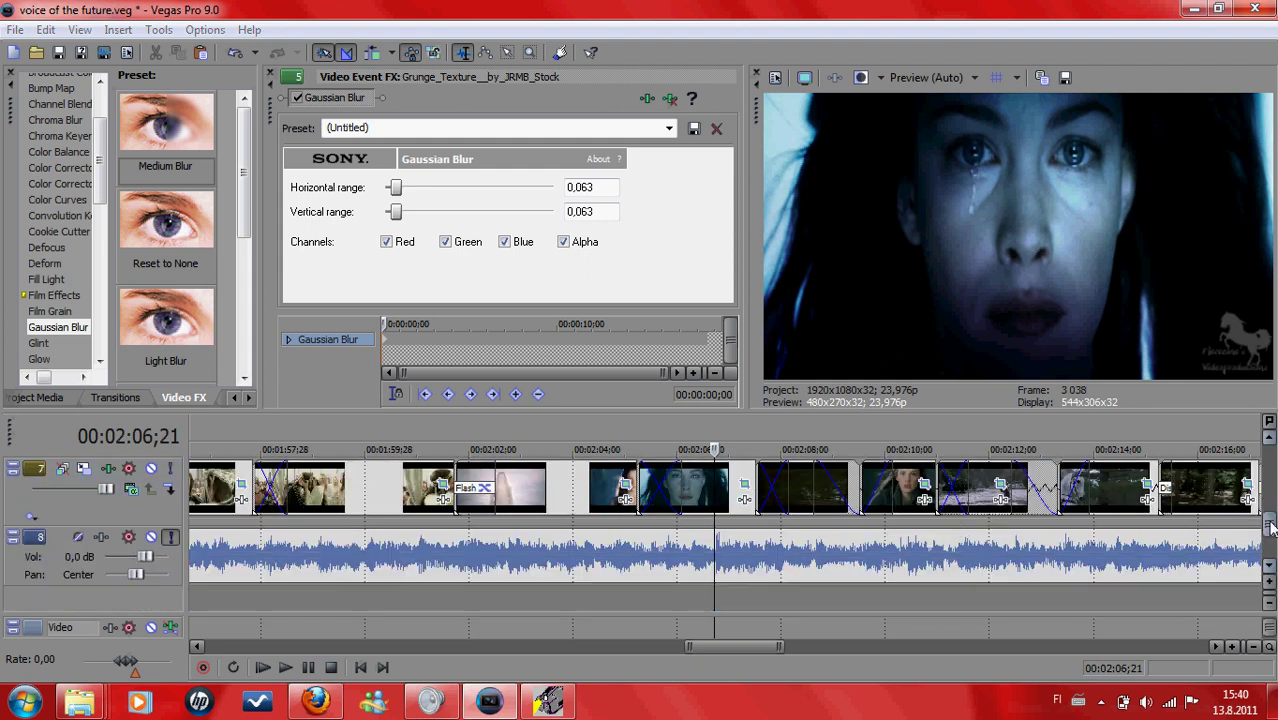
{"action": "left_click", "coordinate": [285, 667]}
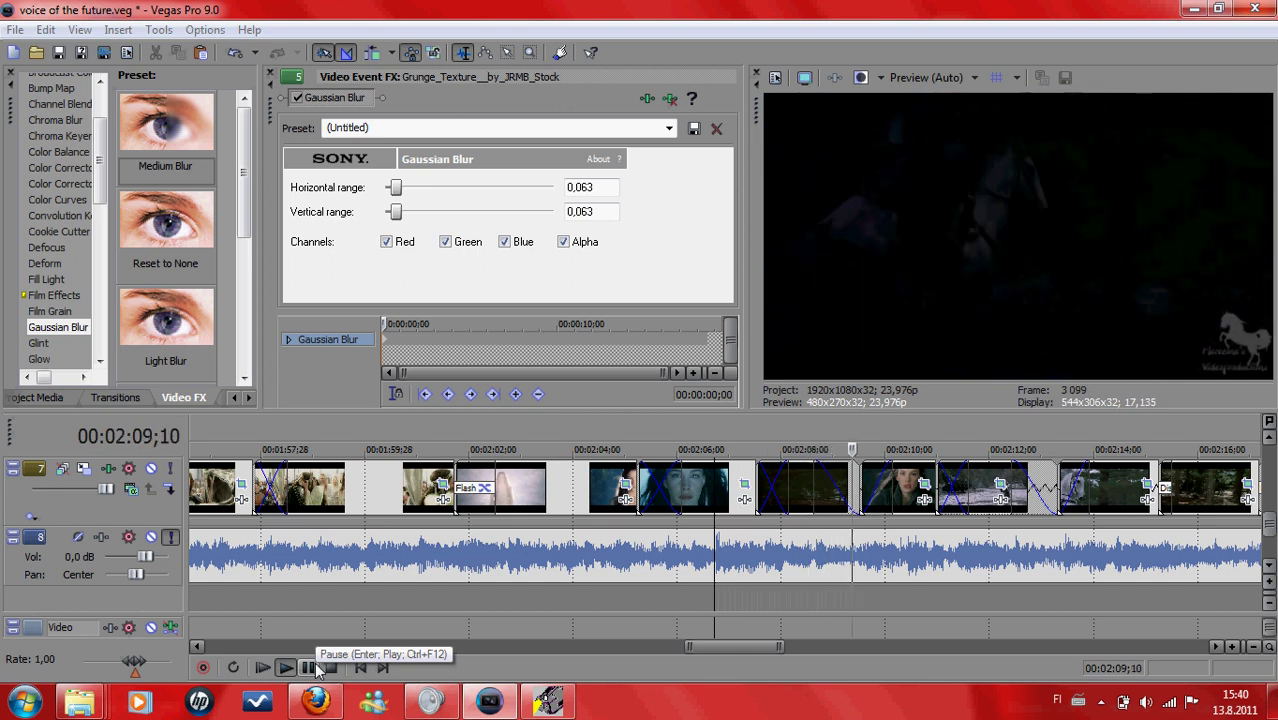
{"action": "left_click", "coordinate": [308, 667]}
{"action": "left_click", "coordinate": [690, 525]}
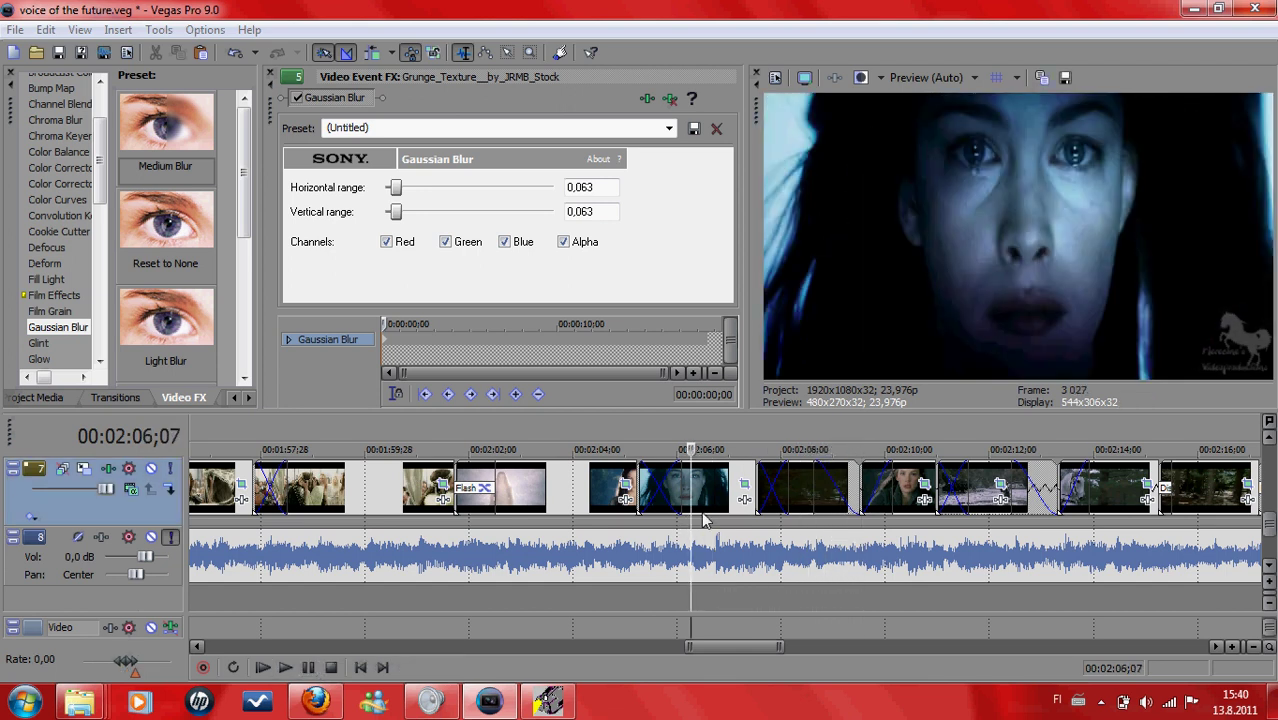
{"action": "left_click", "coordinate": [549, 699]}
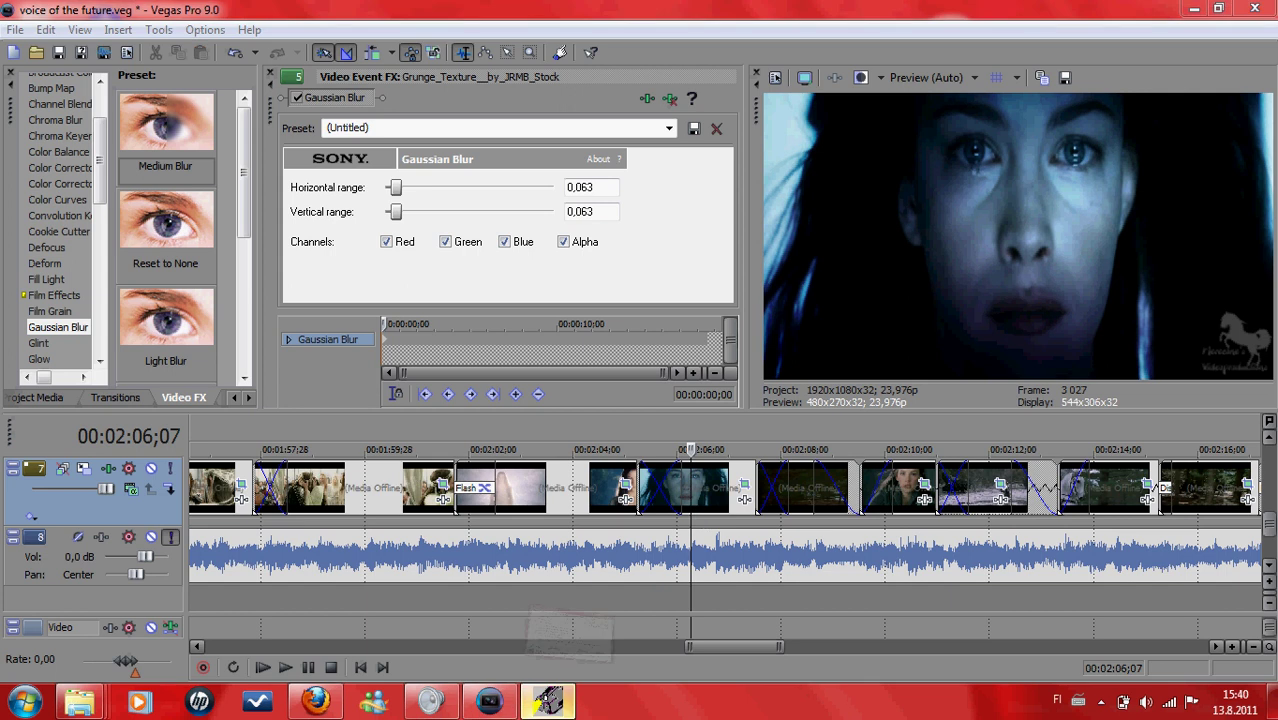